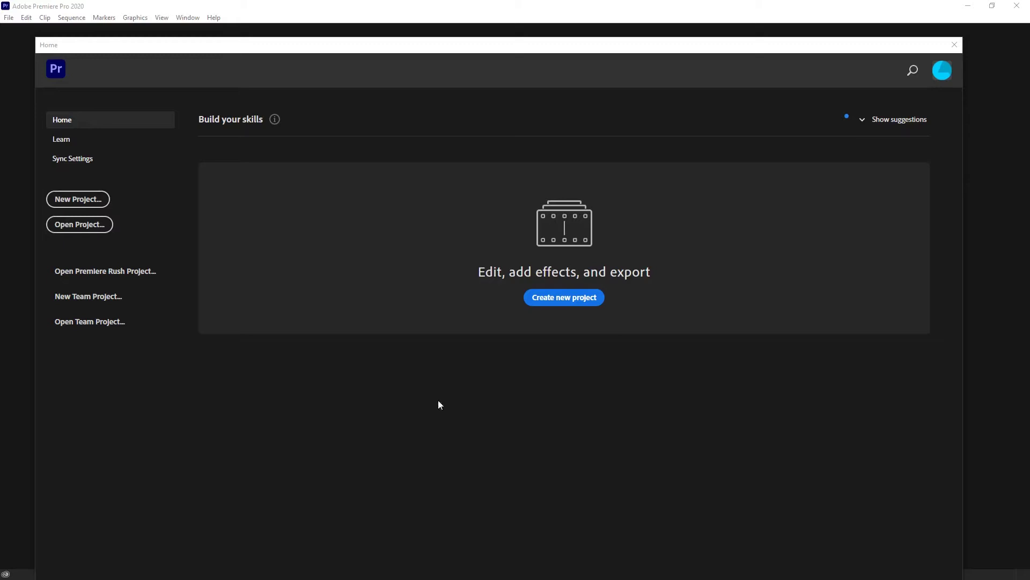
Start a new project named Untitled with the 1_quickstart folder as its location
click(85, 201)
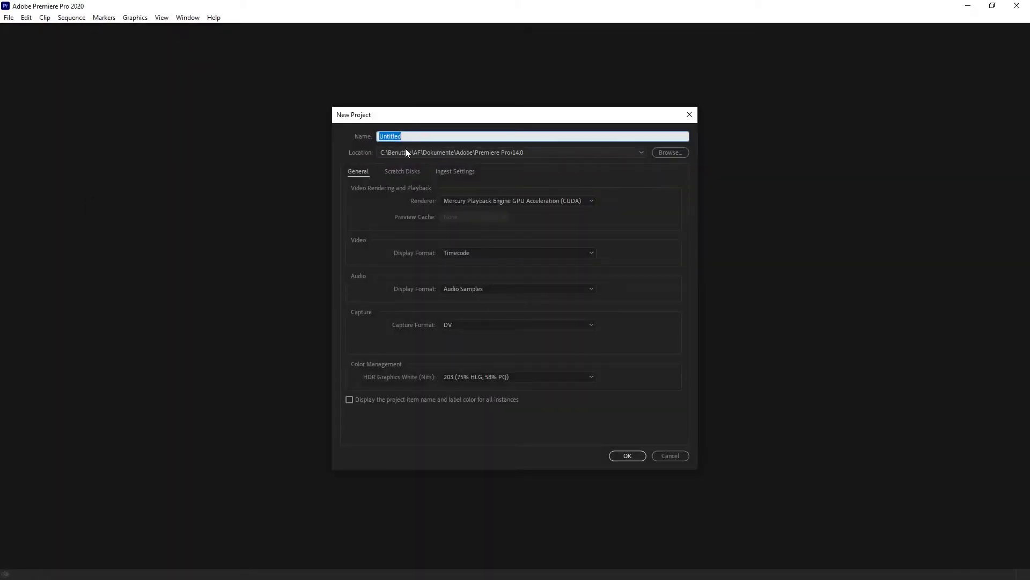
click(666, 152)
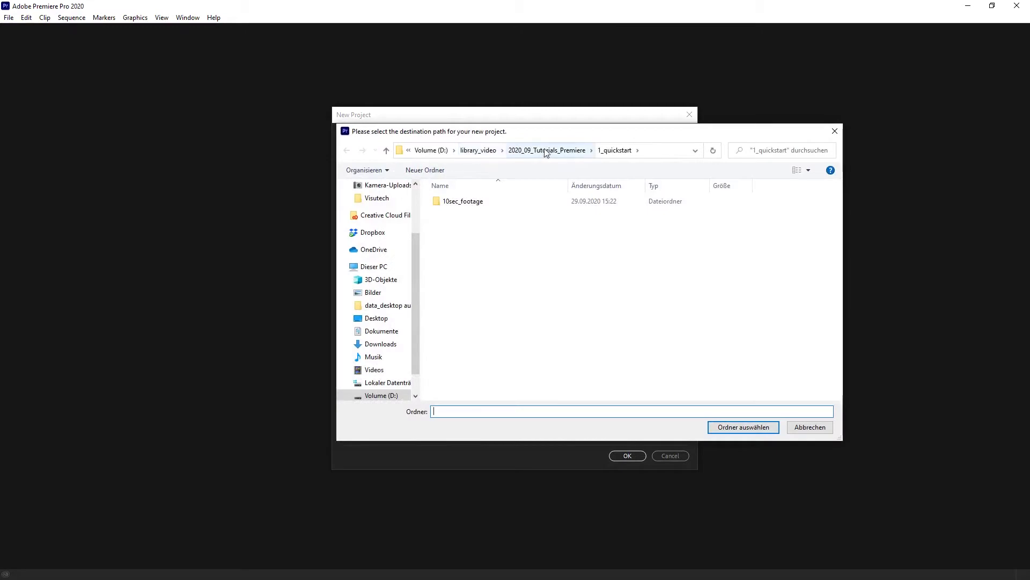
click(722, 427)
click(630, 454)
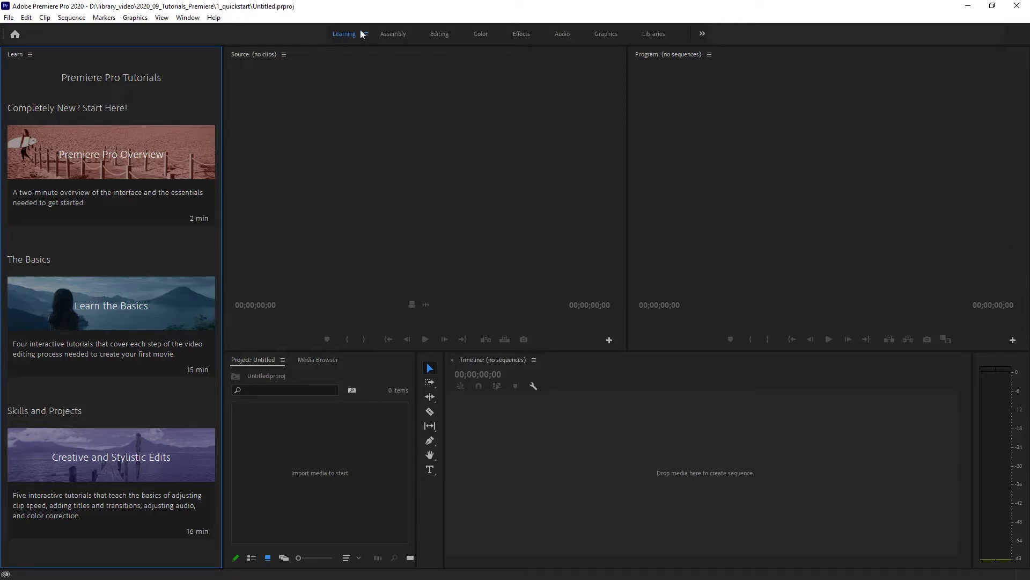
Choose the Assembly workspace layout and keep it via Window > Workspaces
click(391, 33)
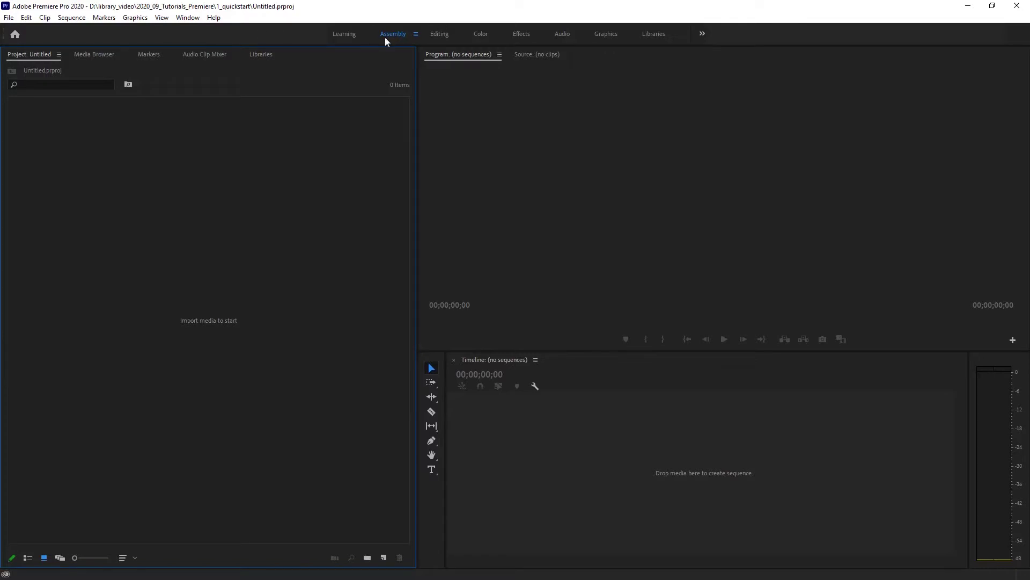
click(189, 18)
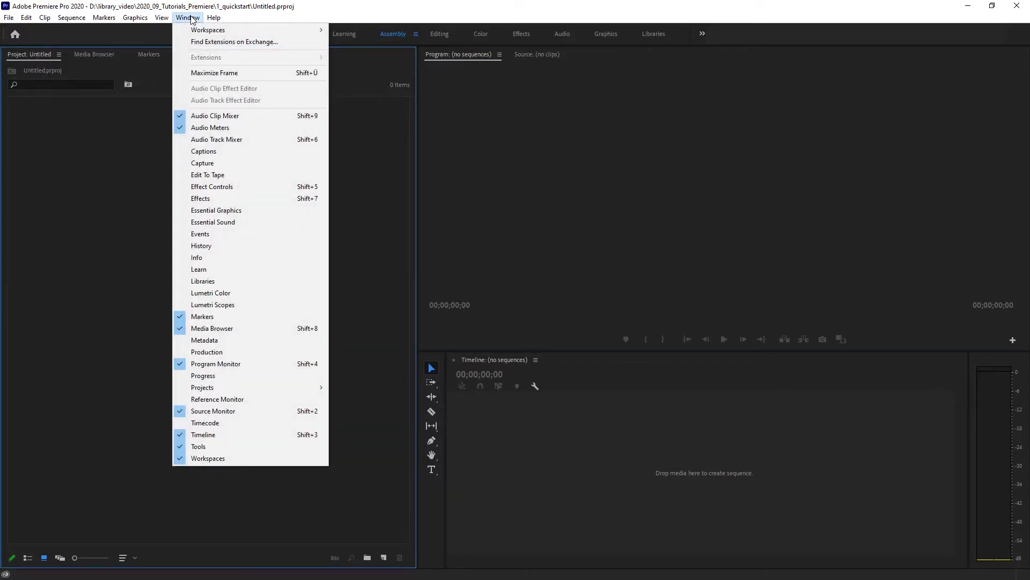
mouse_move(206, 33)
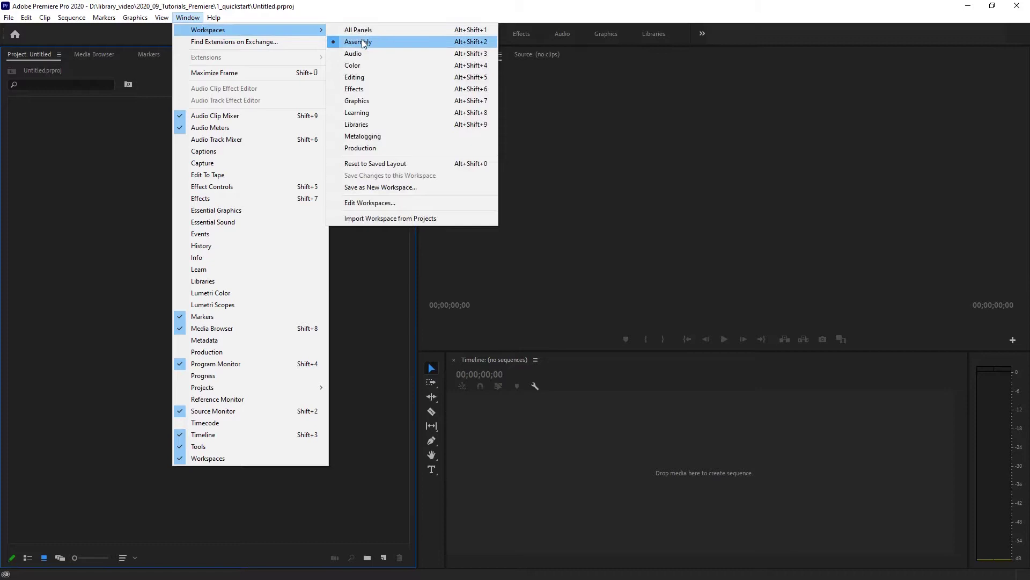
click(383, 12)
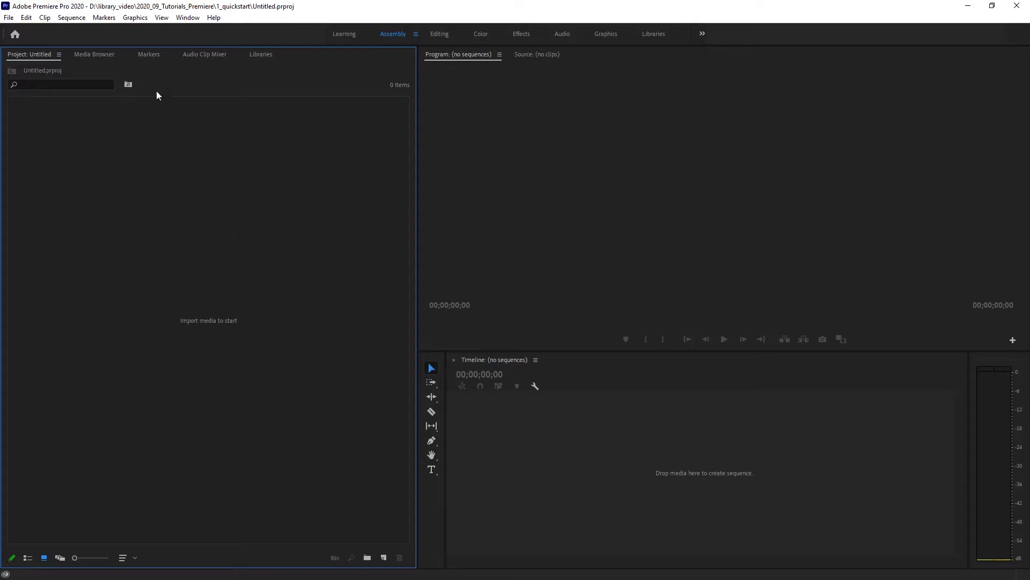
Import camera_01.mov, camera_02.mov and camera_03.mov from inside the 10sec_footage folder
double_click(197, 273)
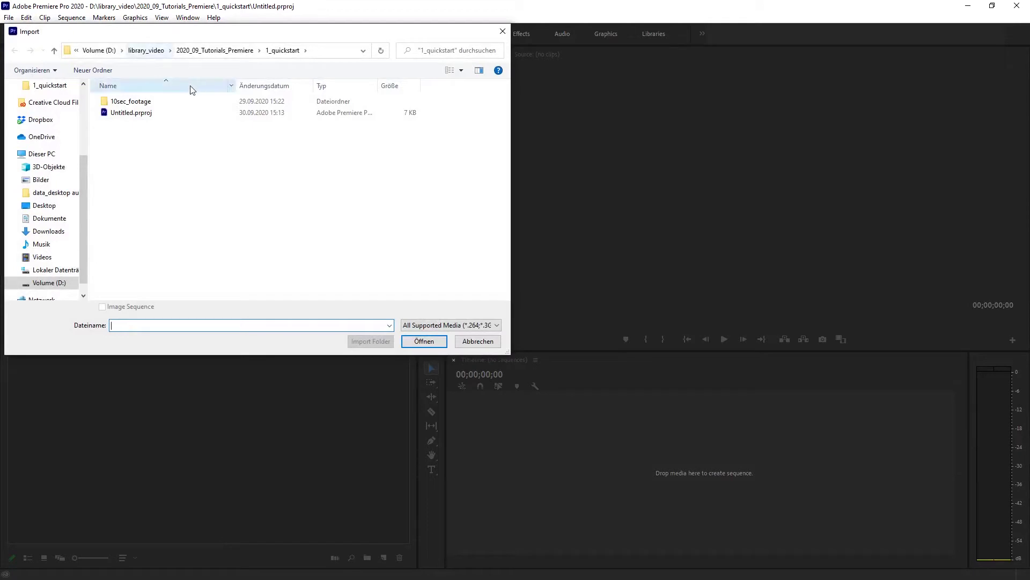
click(137, 103)
double_click(138, 103)
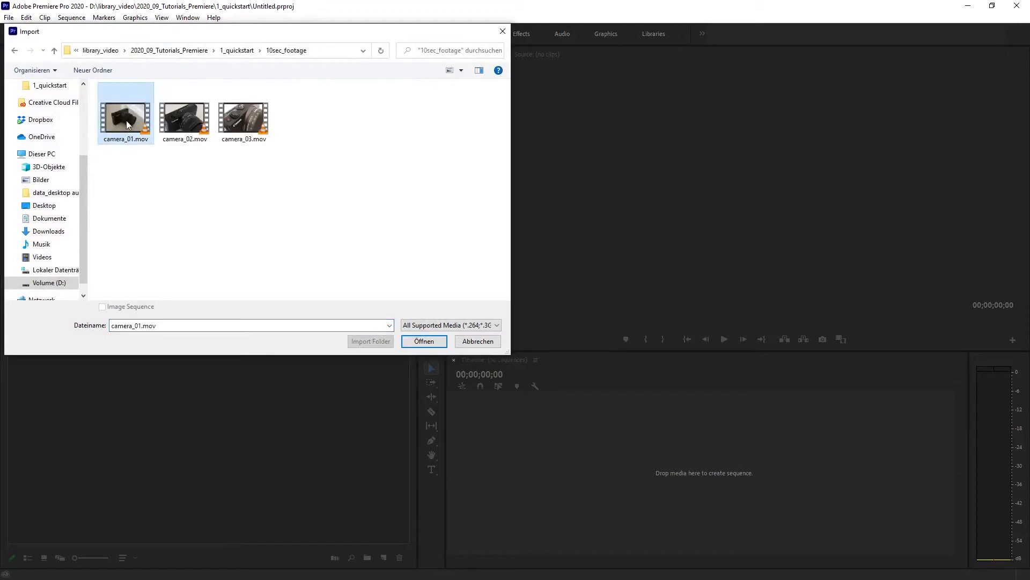
click(131, 125)
shift+click(243, 125)
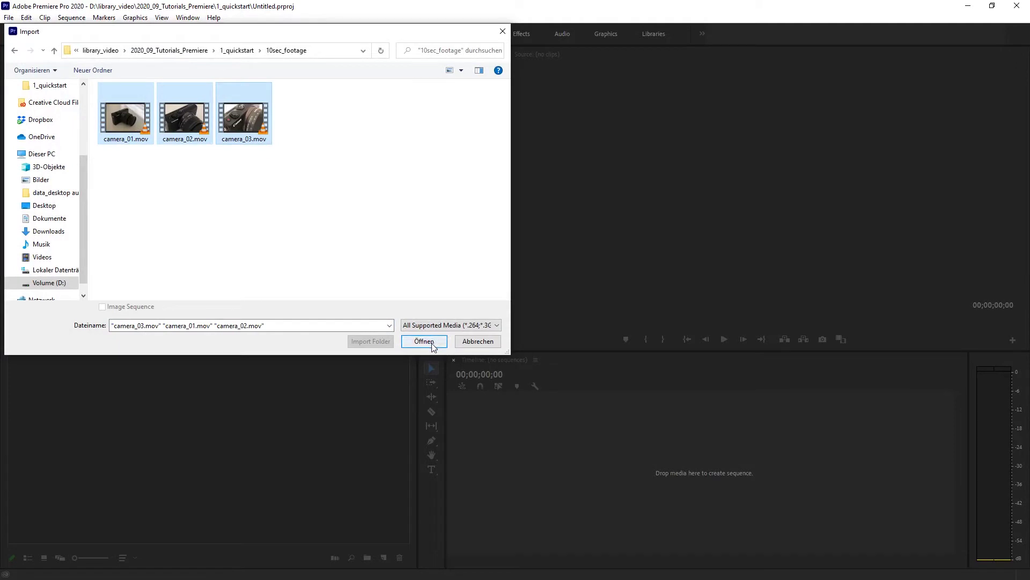
click(424, 342)
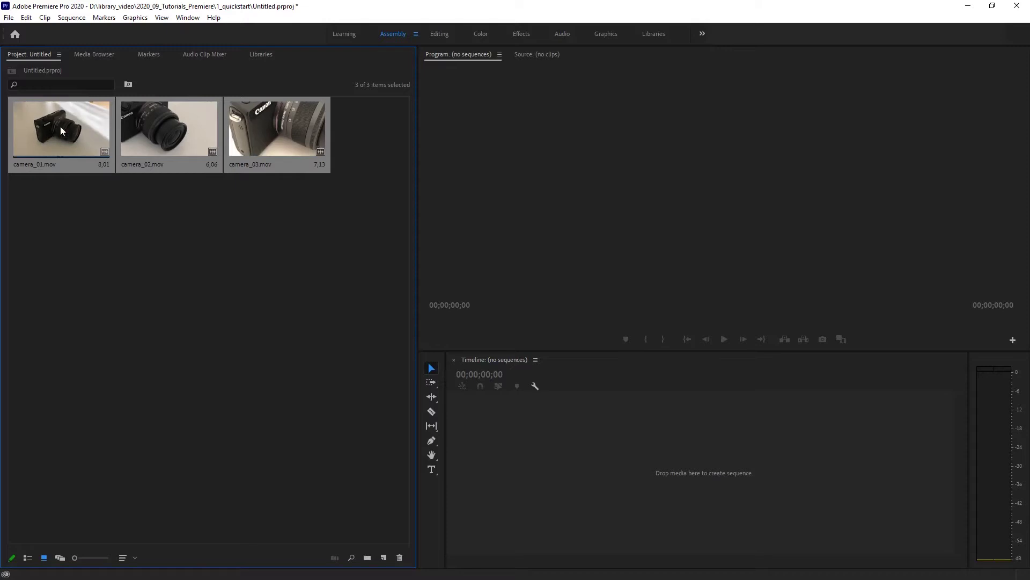
Toggle the Project panel between Icon View and List View, finishing in List View
click(27, 558)
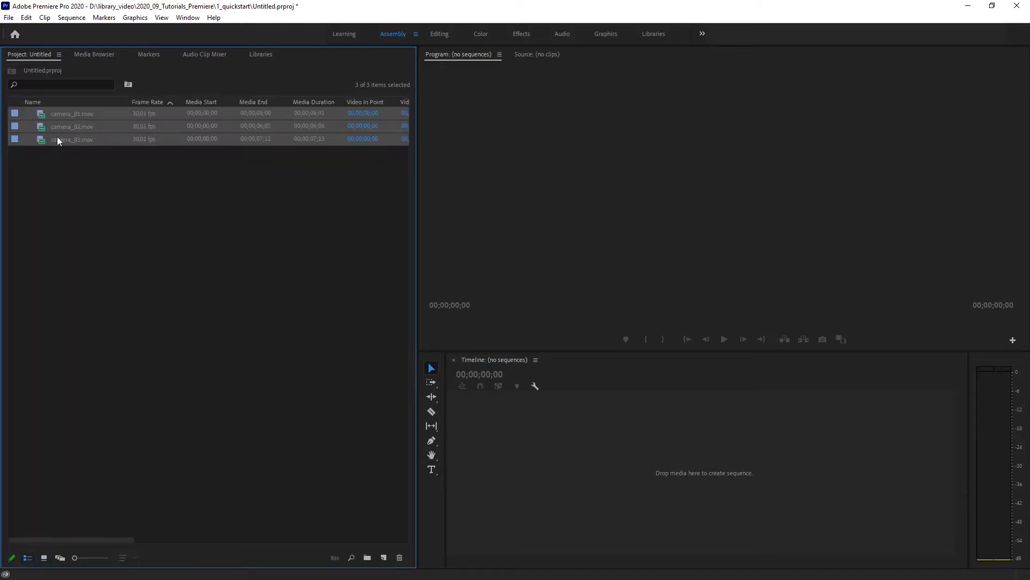
click(44, 558)
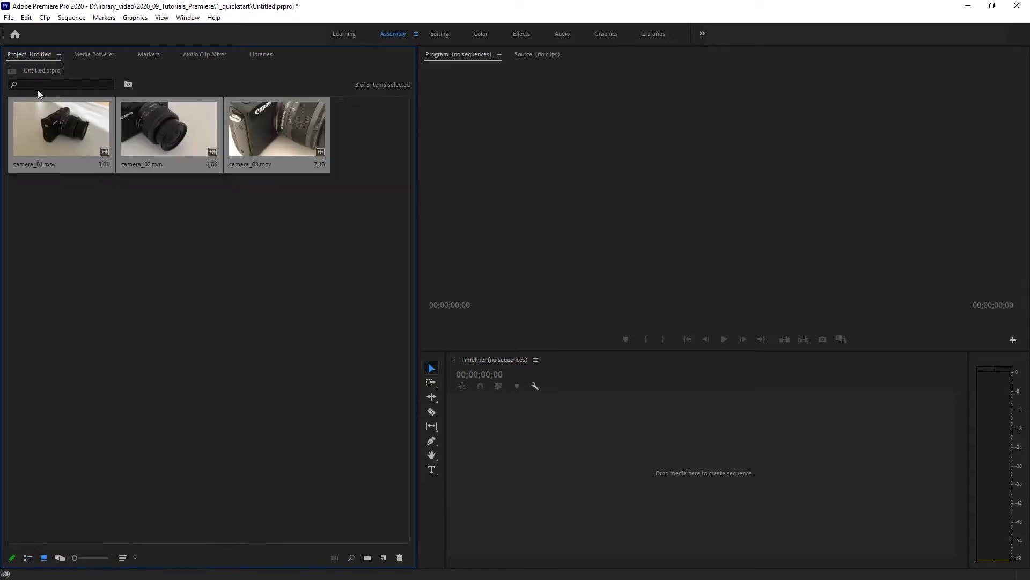
click(28, 558)
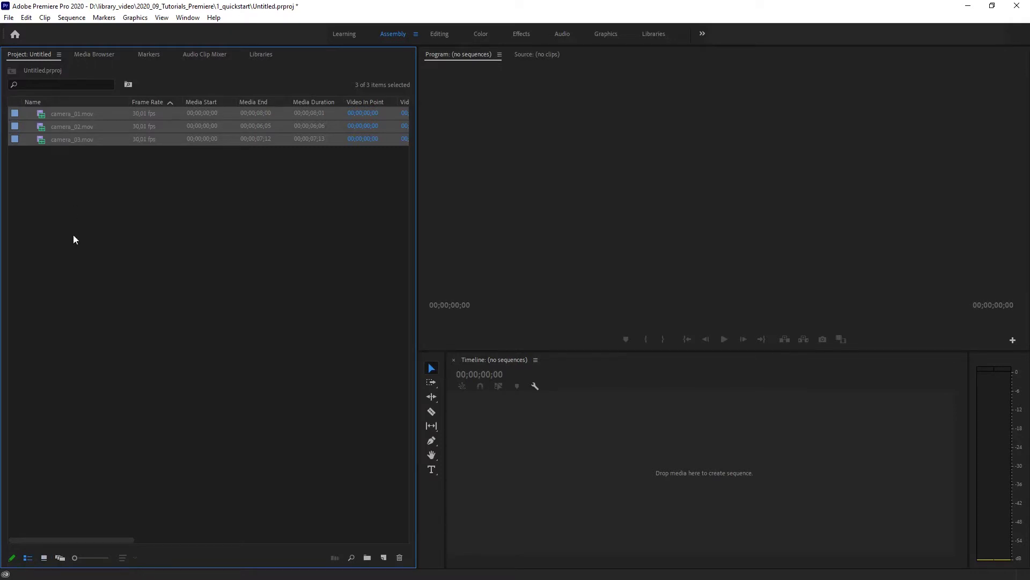
click(44, 559)
click(28, 558)
click(80, 139)
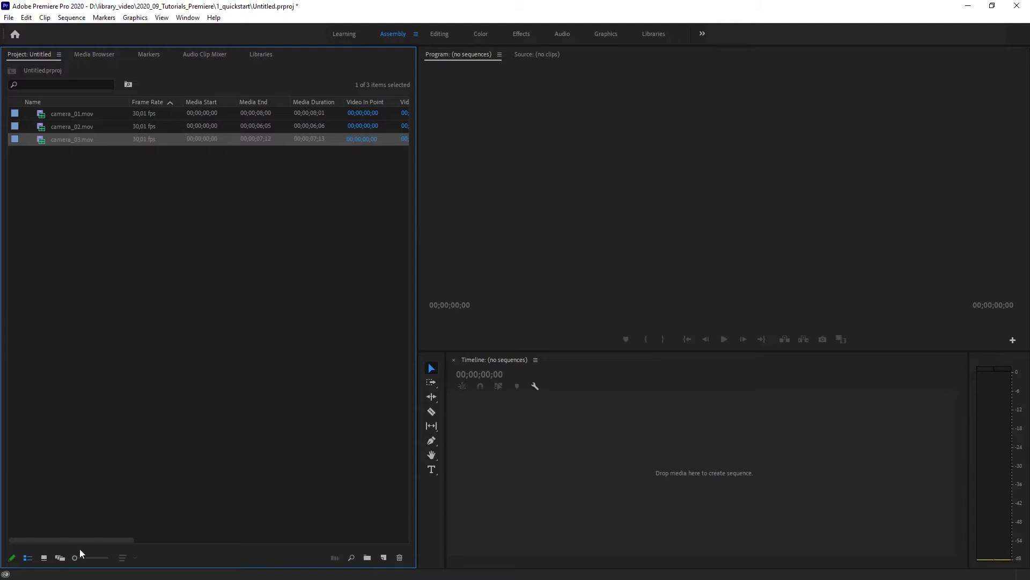
mouse_move(76, 540)
mouse_down()
mouse_move(207, 539)
mouse_move(70, 538)
mouse_up()
mouse_move(72, 140)
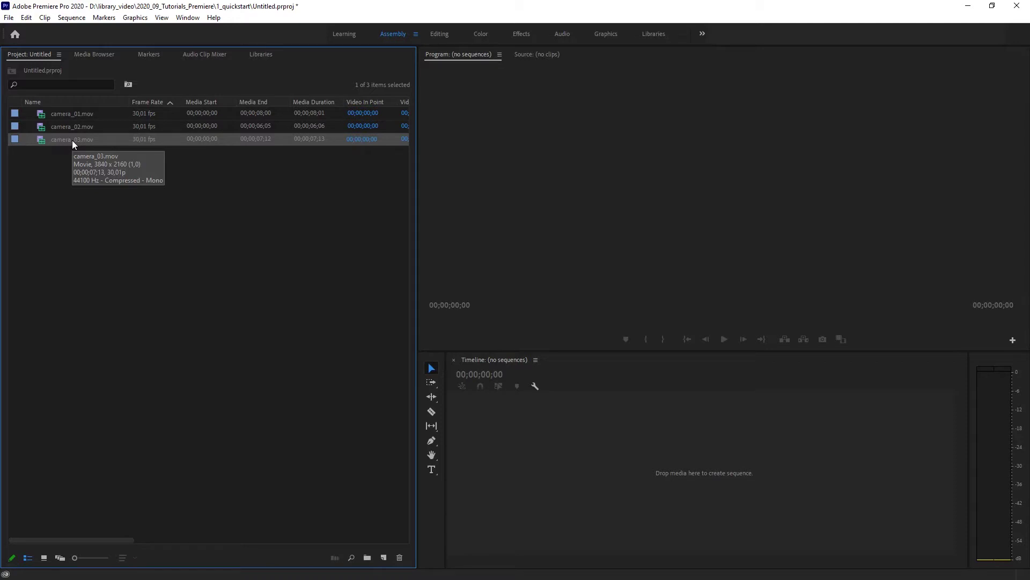
click(91, 153)
click(68, 114)
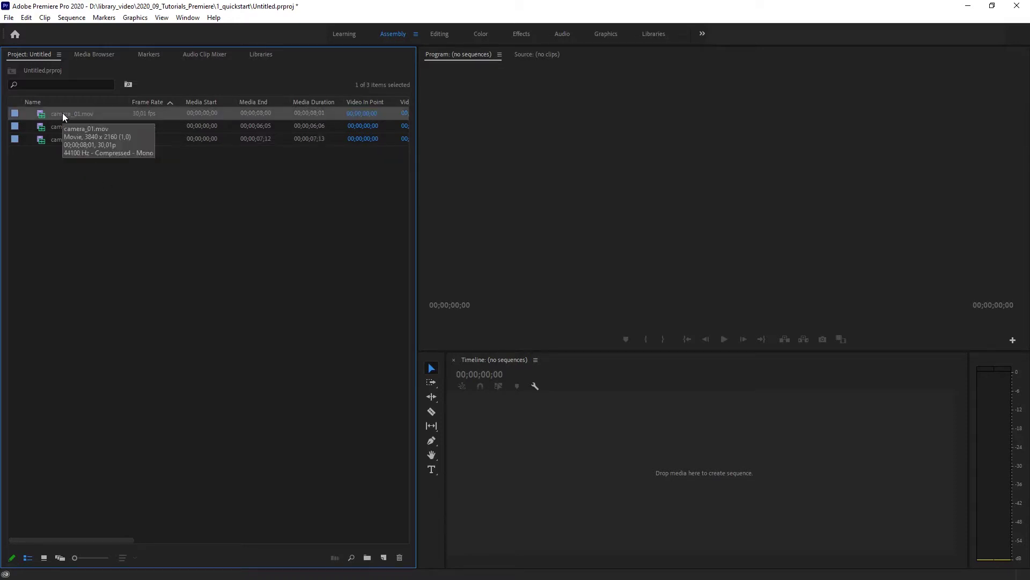
Create a sequence by dragging camera_01.mov onto the Timeline, then rename it 'this is my sequence'
drag(62, 115, 384, 558)
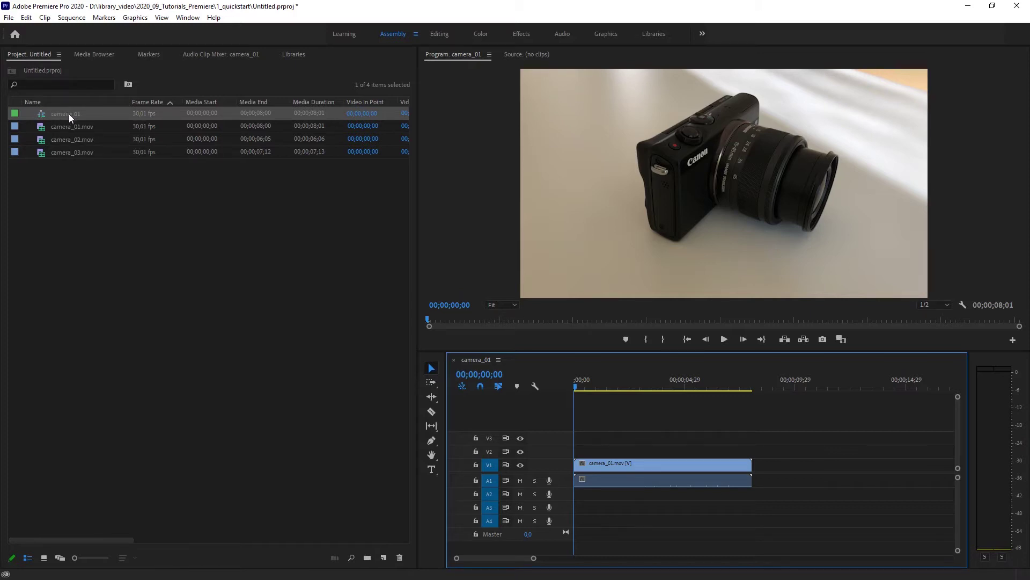
click(69, 114)
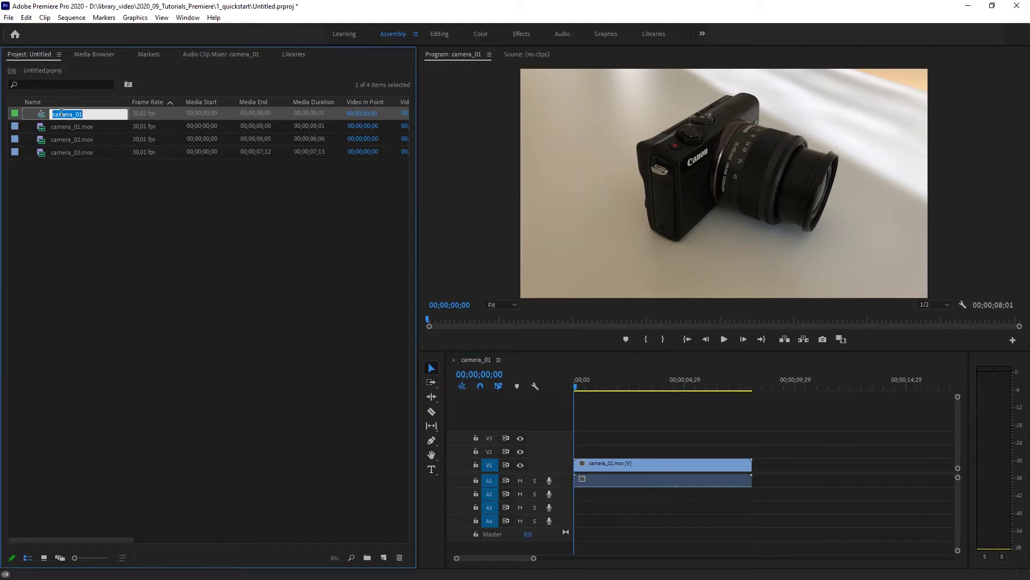
text(this is my sequence)
key(Tab)
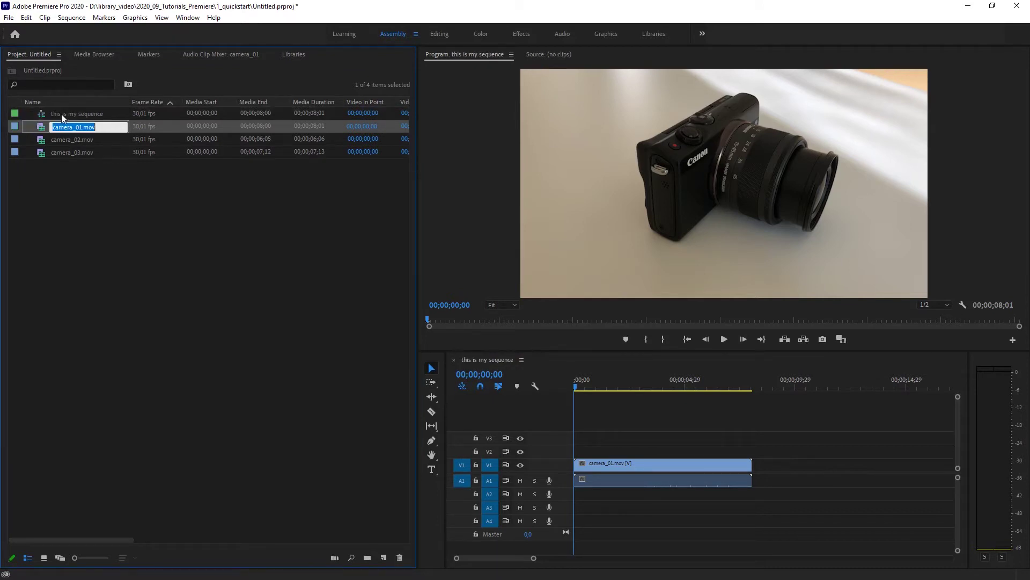
click(176, 236)
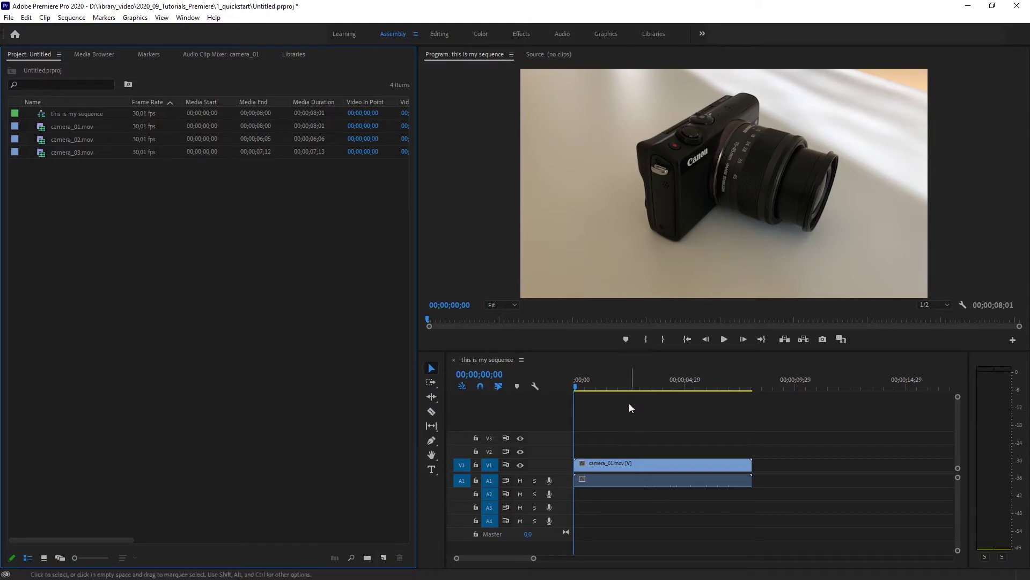
drag(576, 384, 603, 387)
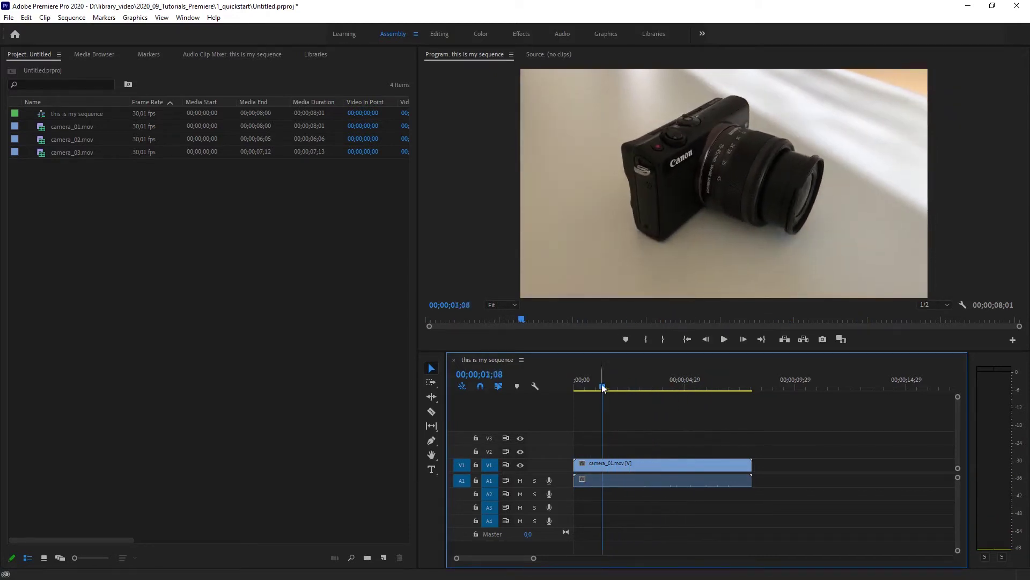
click(724, 340)
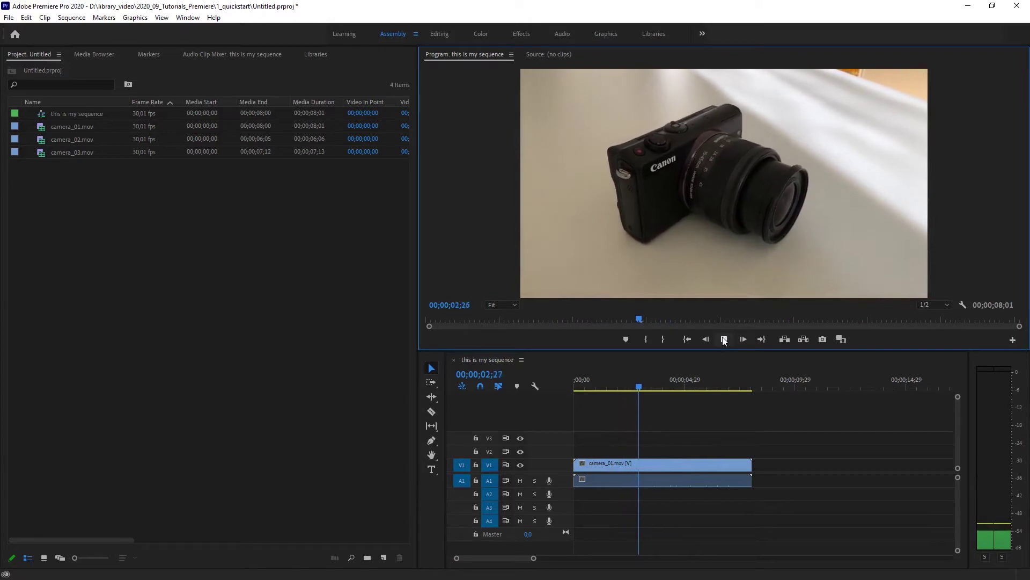
click(724, 340)
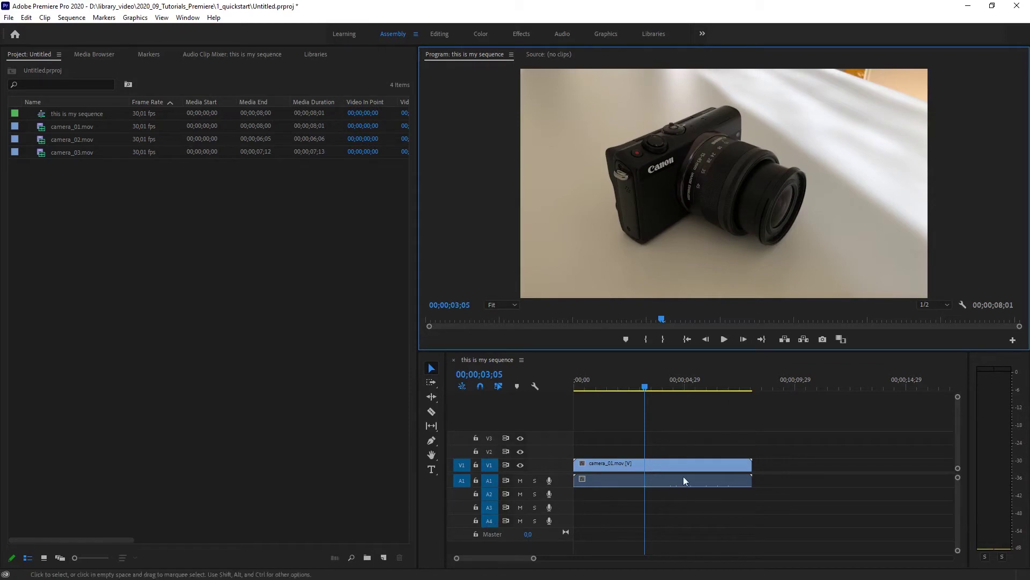
click(659, 464)
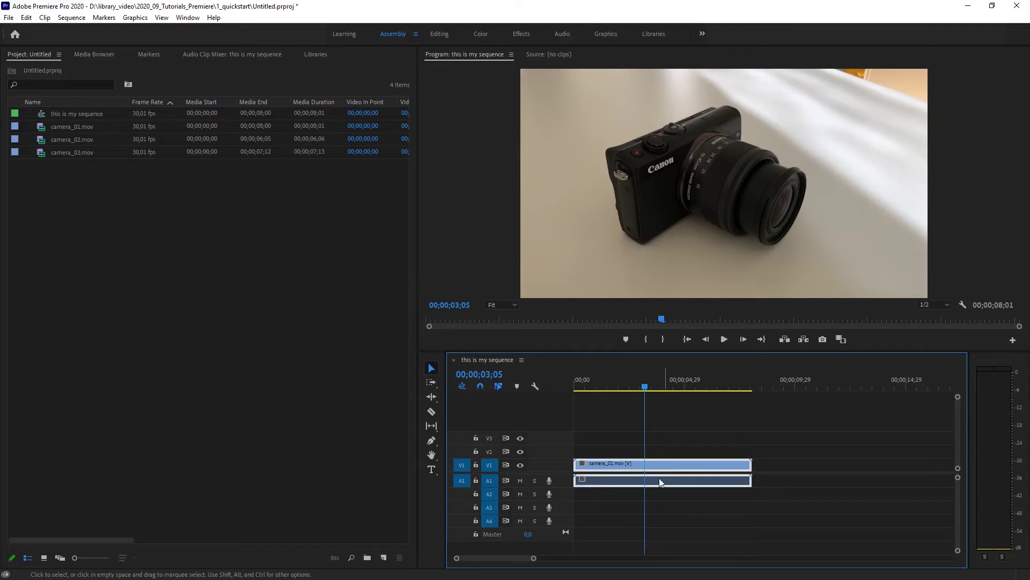
drag(658, 460, 659, 485)
drag(679, 462, 766, 462)
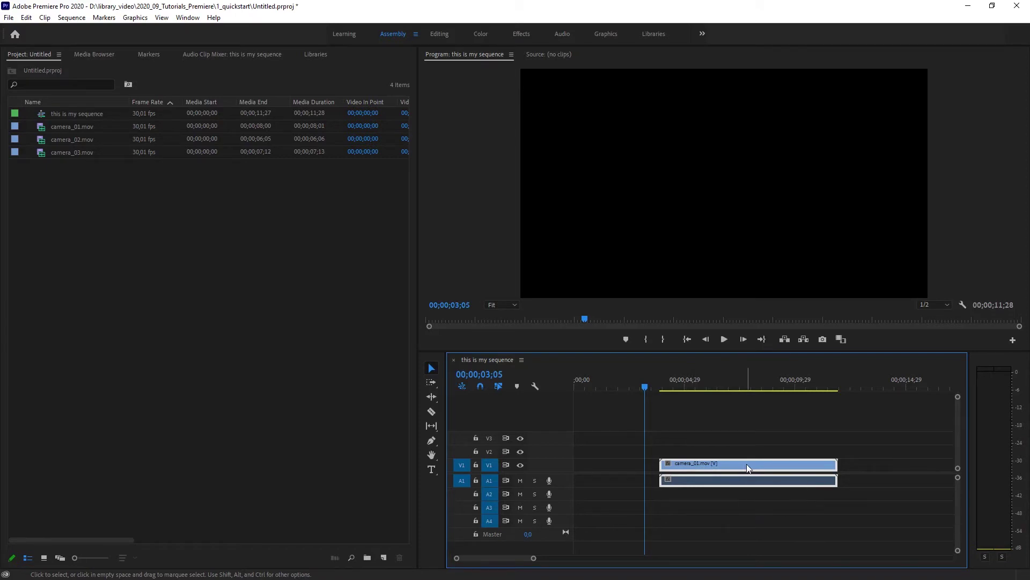
drag(750, 463, 686, 467)
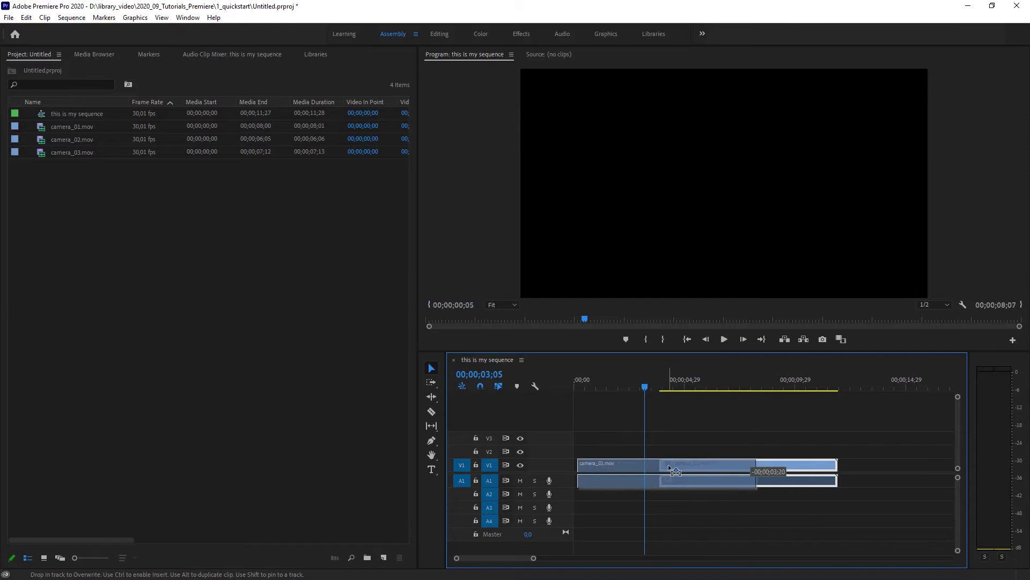
drag(670, 467, 661, 465)
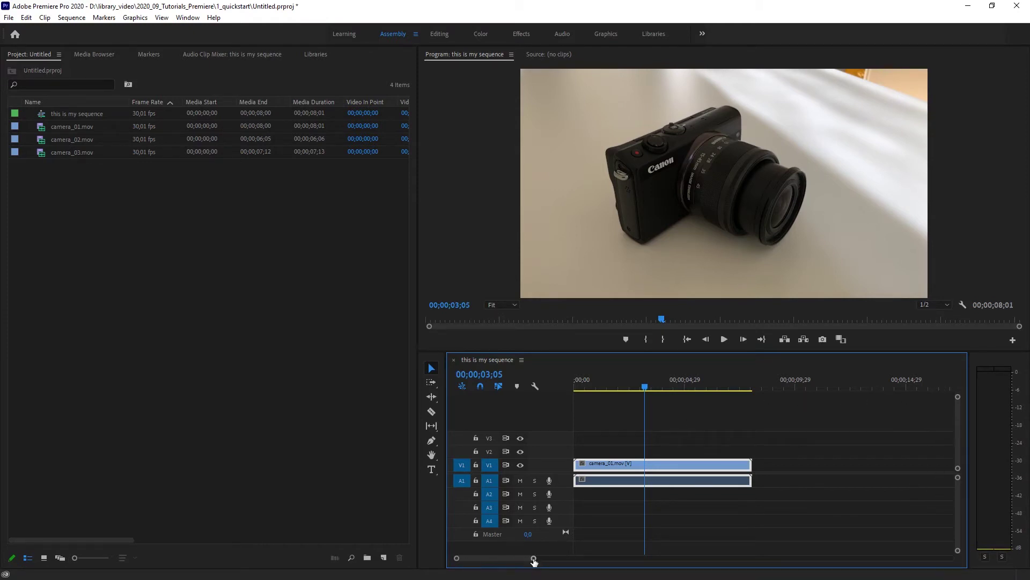
Adjust the timeline zoom bar until the ruler reaches about 00;00;24;29
mouse_move(481, 559)
mouse_down()
mouse_move(494, 558)
mouse_move(467, 557)
mouse_up()
drag(534, 559, 691, 566)
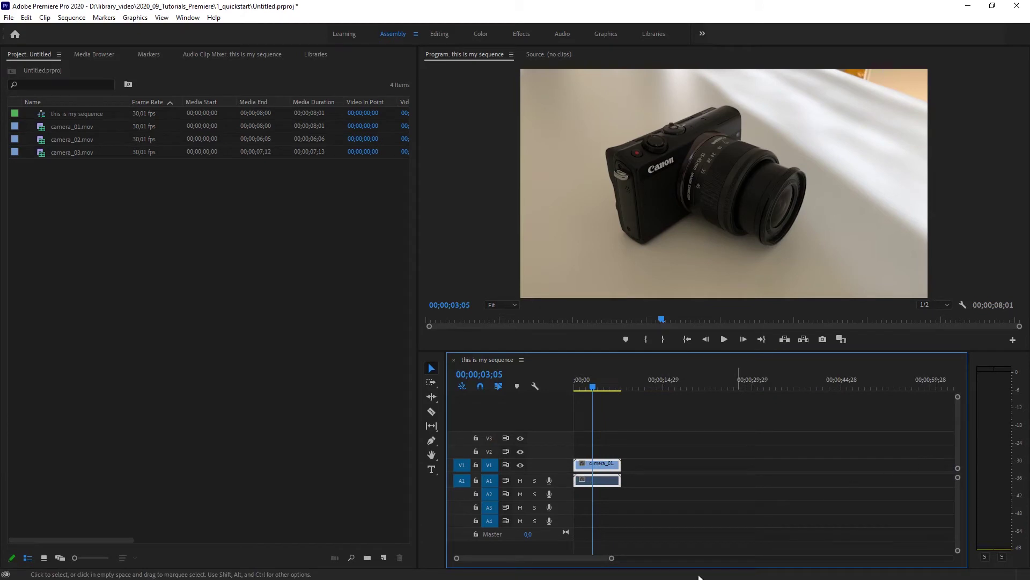
drag(612, 559, 548, 559)
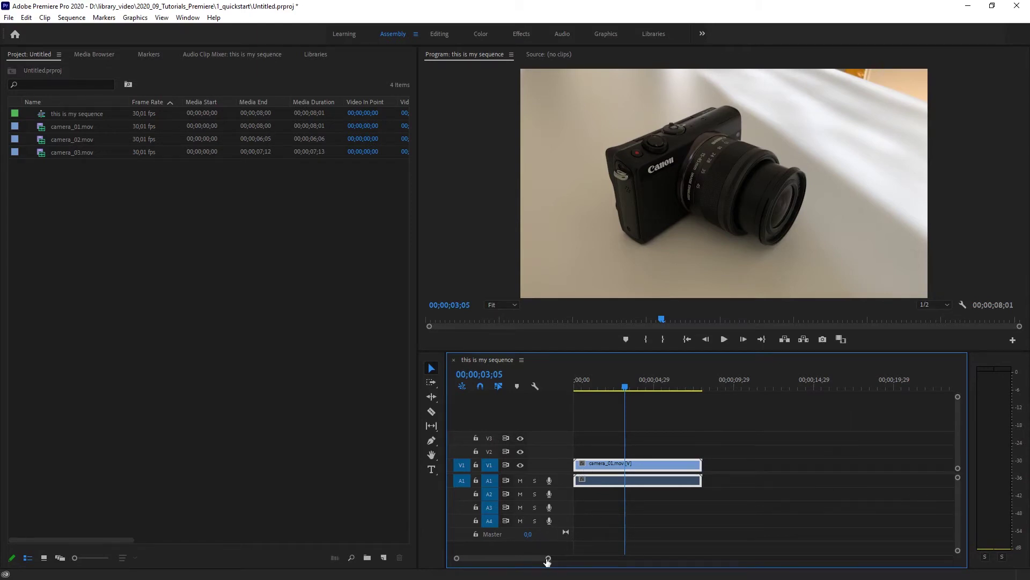
drag(548, 557, 556, 558)
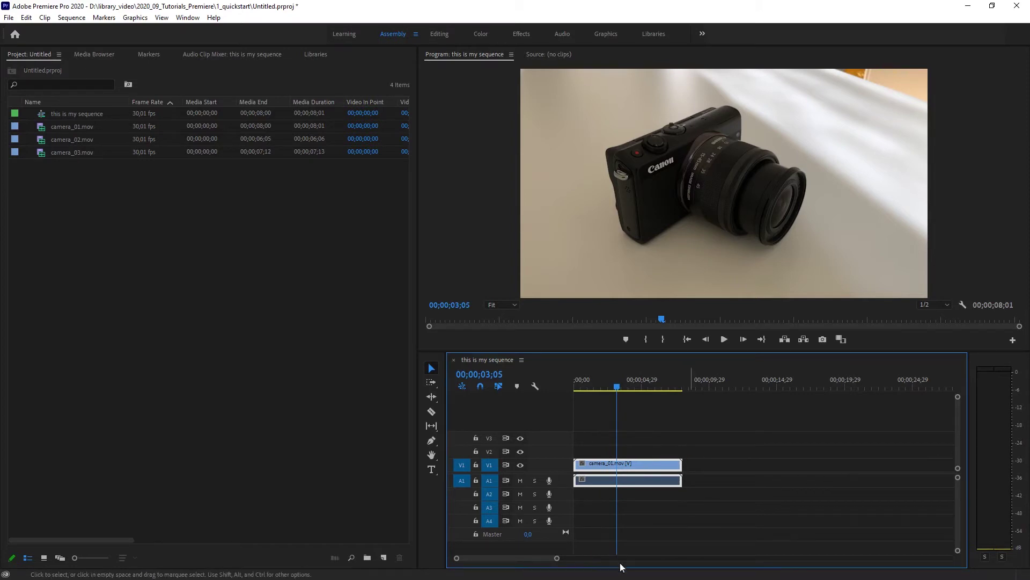
drag(531, 558, 499, 557)
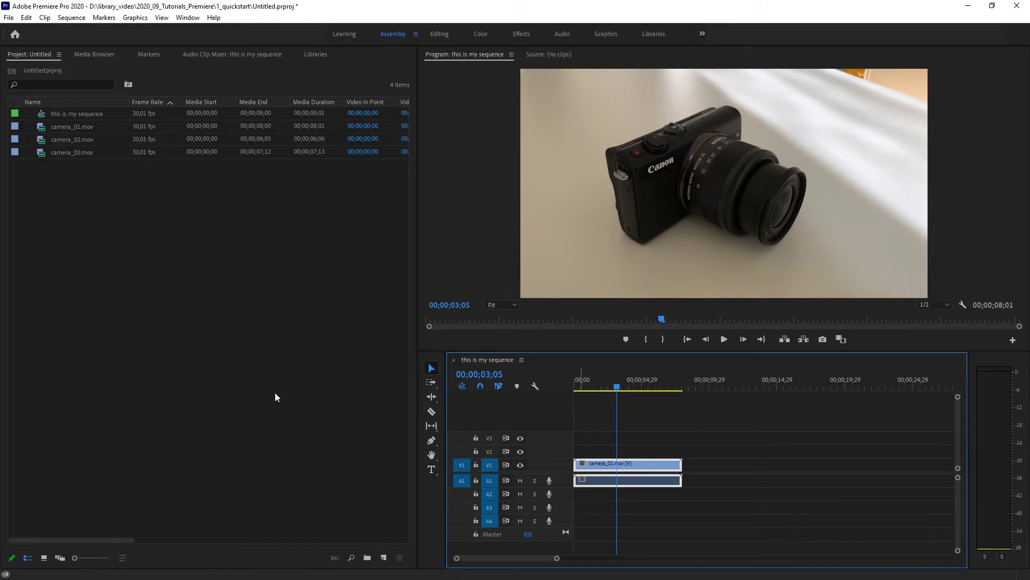
Add camera_02.mov from the Project panel to tracks V2 and A2
click(246, 388)
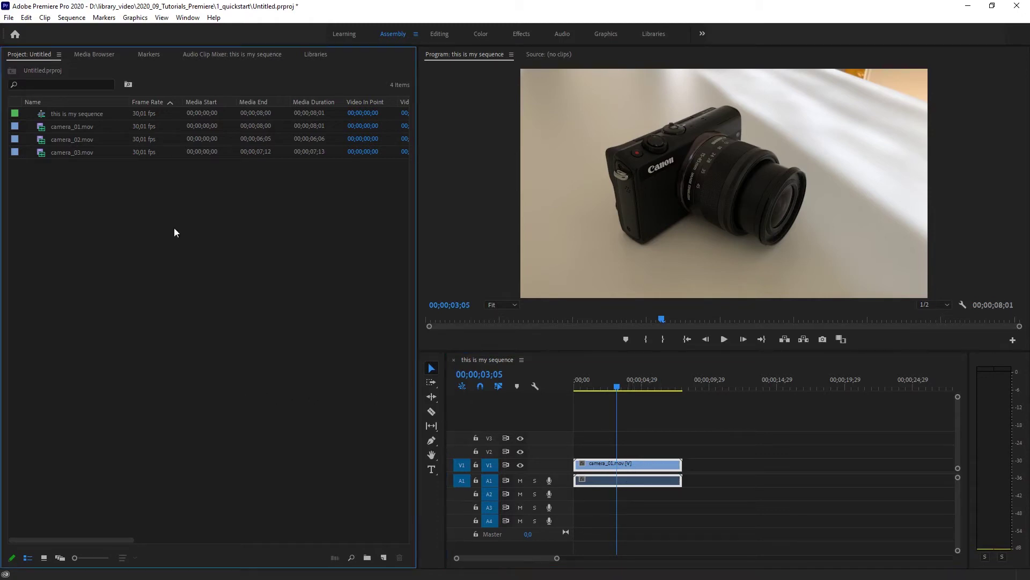
click(57, 139)
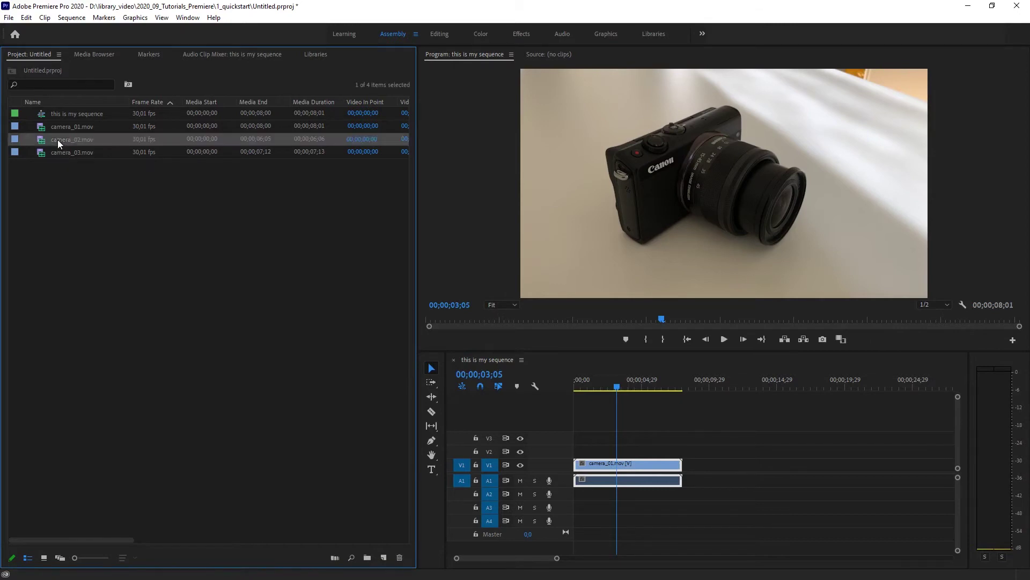
drag(58, 140, 717, 449)
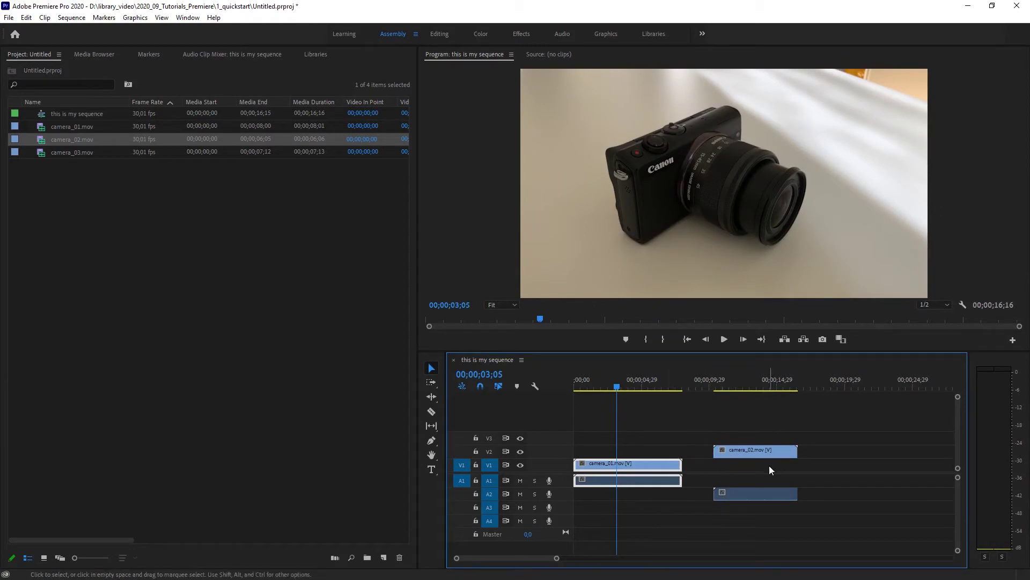
Slide camera_02 along V2, scrubbing to check, until it starts near camera_01's end
drag(753, 449, 771, 448)
drag(634, 386, 757, 416)
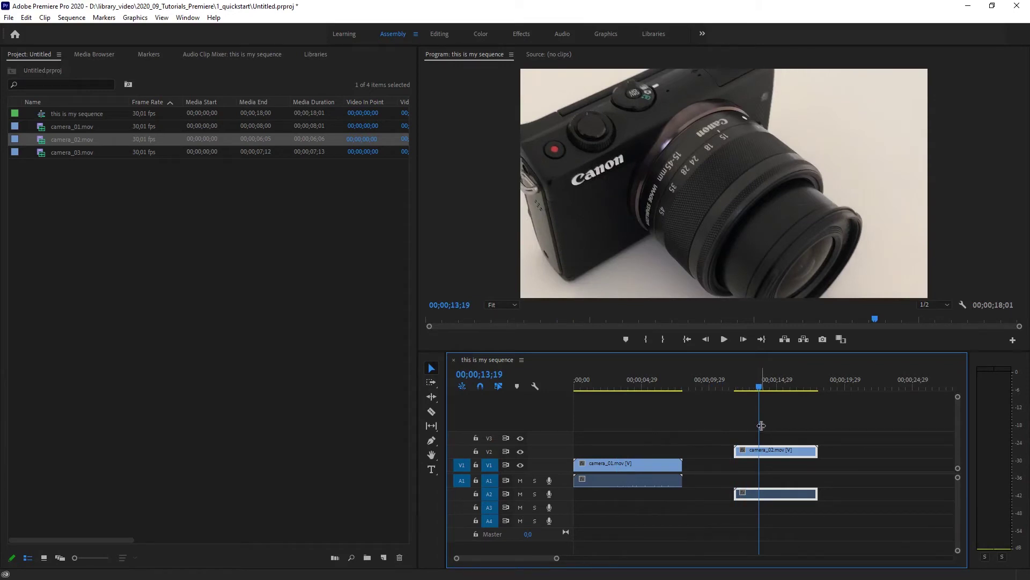
mouse_move(760, 388)
mouse_down()
mouse_move(770, 388)
mouse_move(762, 391)
mouse_up()
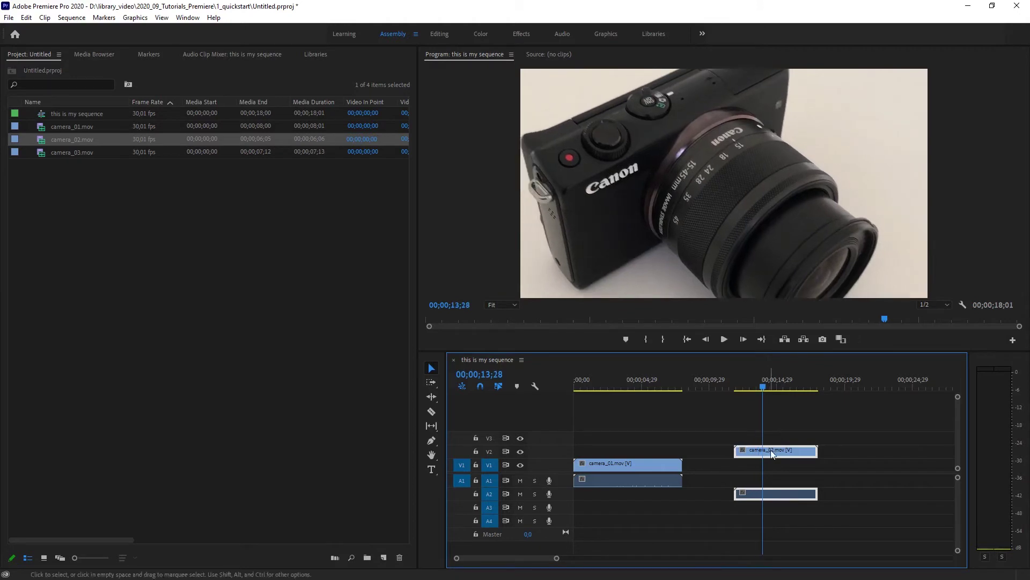
drag(776, 452, 805, 455)
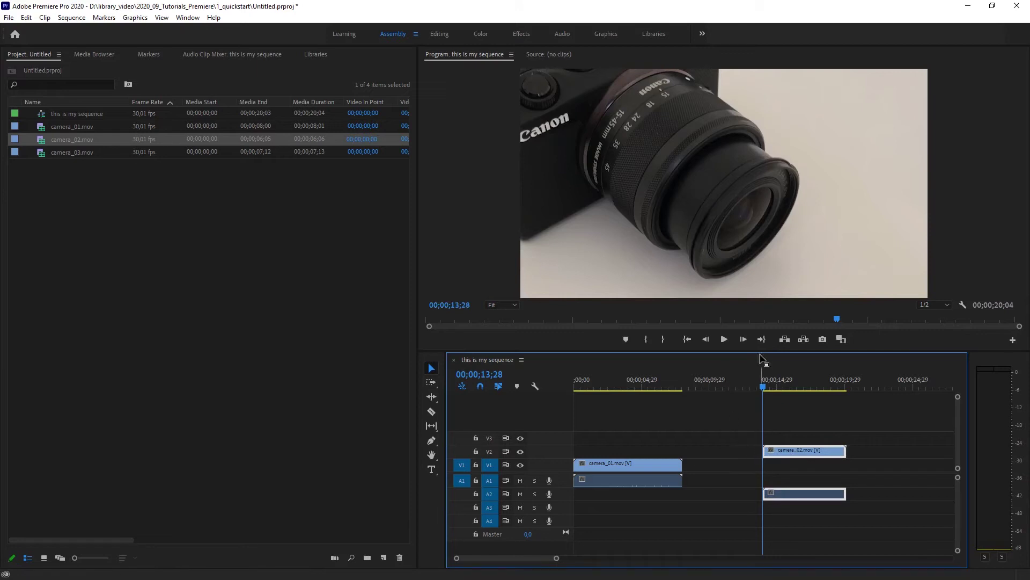
drag(765, 389, 747, 387)
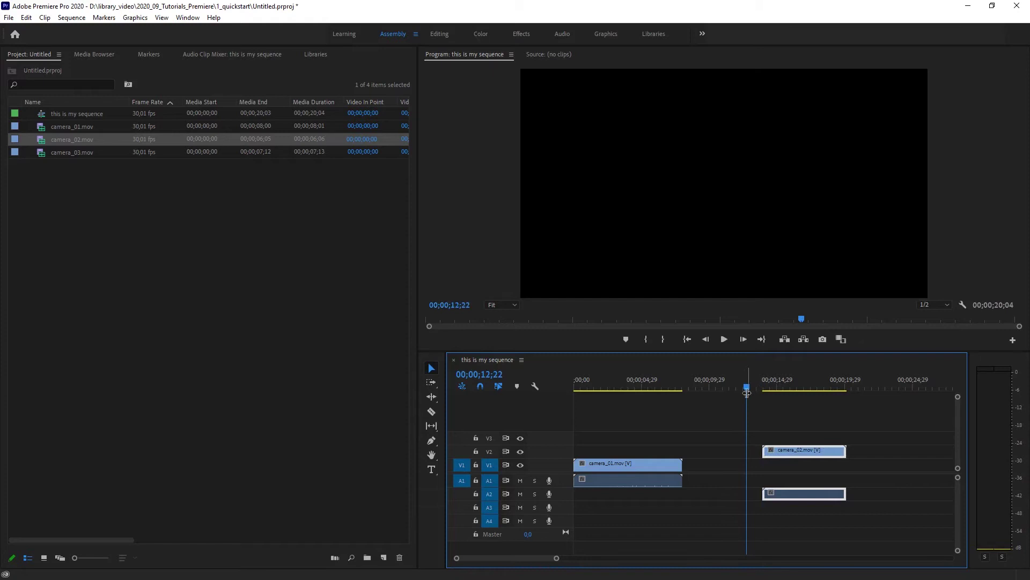
click(634, 382)
drag(800, 448, 728, 450)
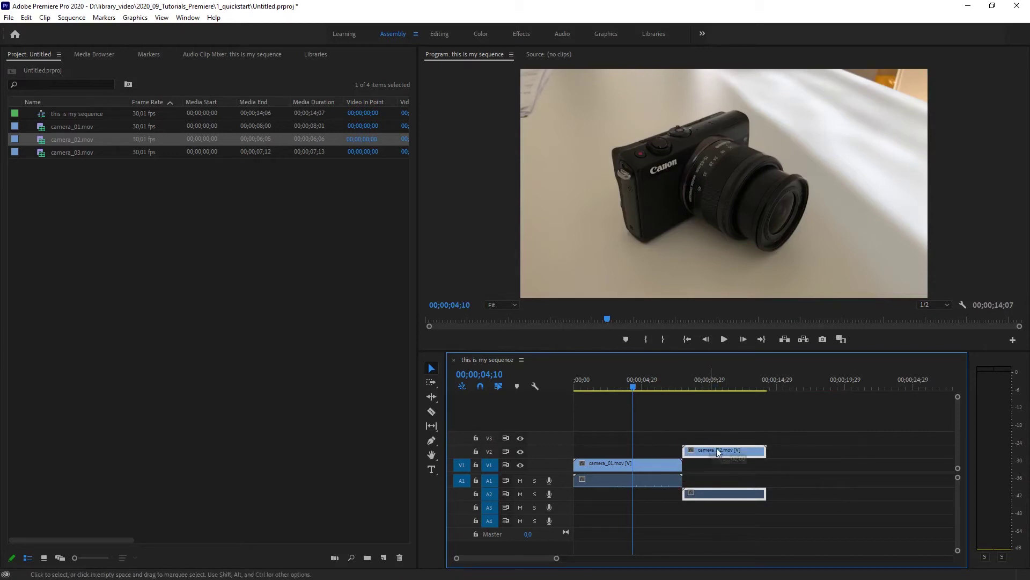
Drag camera_02 left so it overlaps camera_01's end, then scrub to check the overlap
mouse_move(717, 451)
mouse_down()
mouse_move(757, 455)
mouse_move(723, 457)
mouse_up()
drag(727, 452, 698, 454)
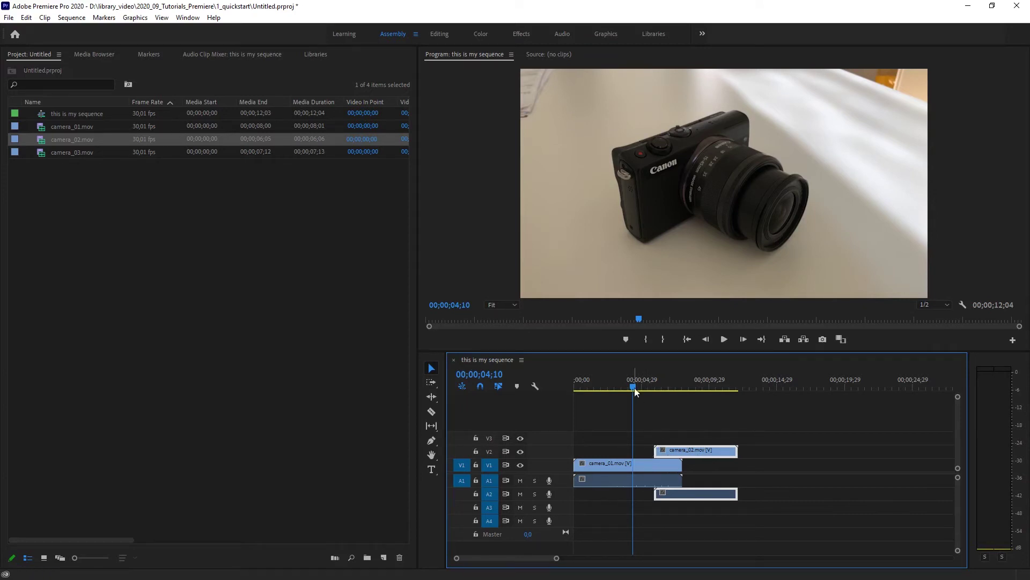
drag(634, 387, 670, 384)
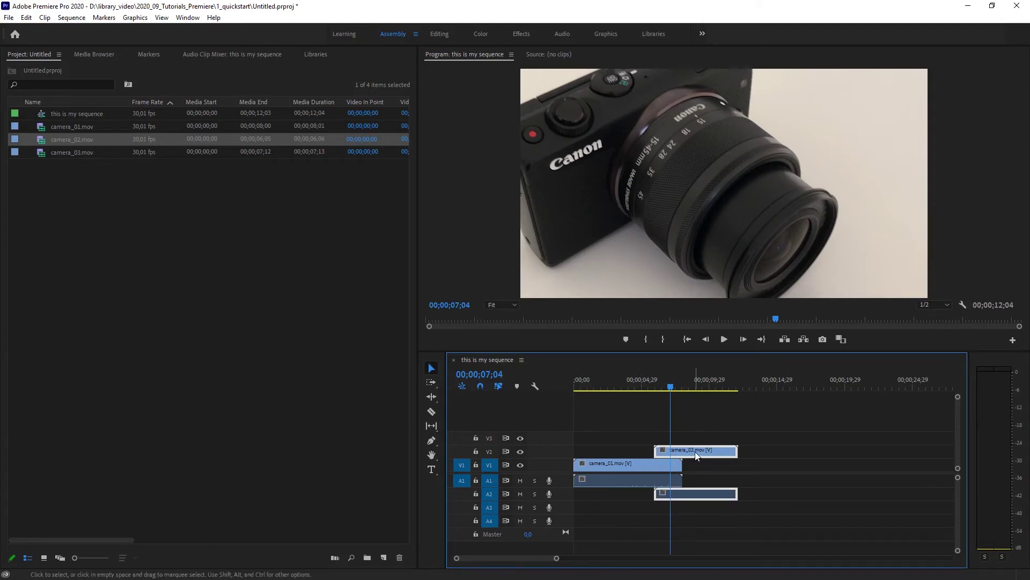
Snap camera_02 to camera_01's end, then add camera_03.mov on V1 with audio on A3
drag(695, 451, 738, 451)
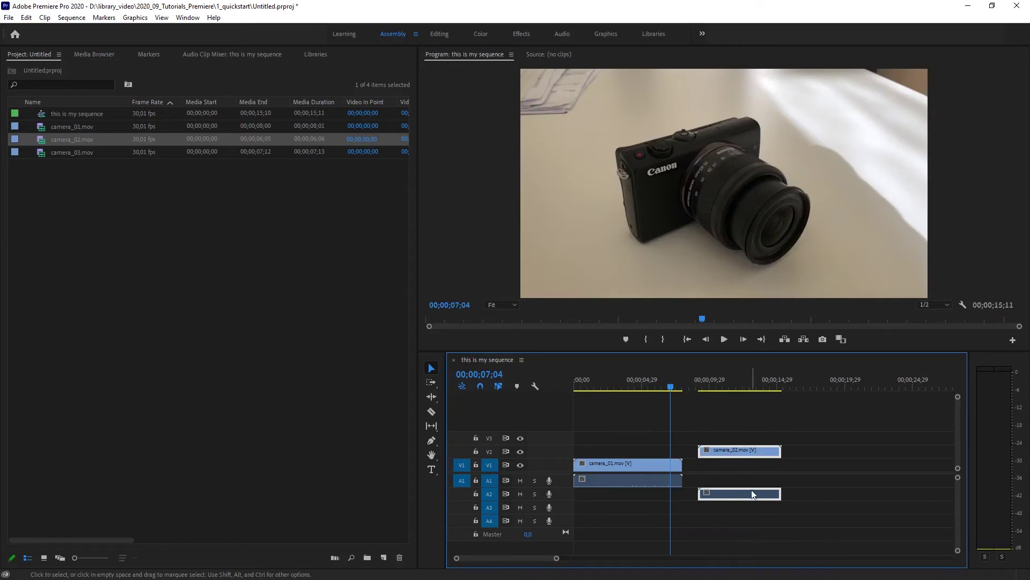
drag(739, 449, 724, 450)
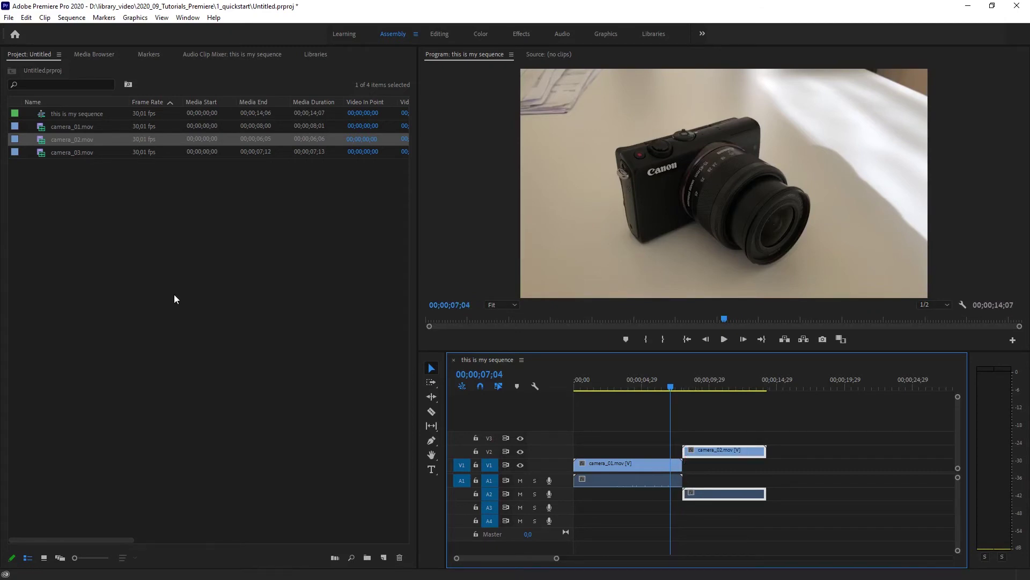
drag(63, 153, 777, 462)
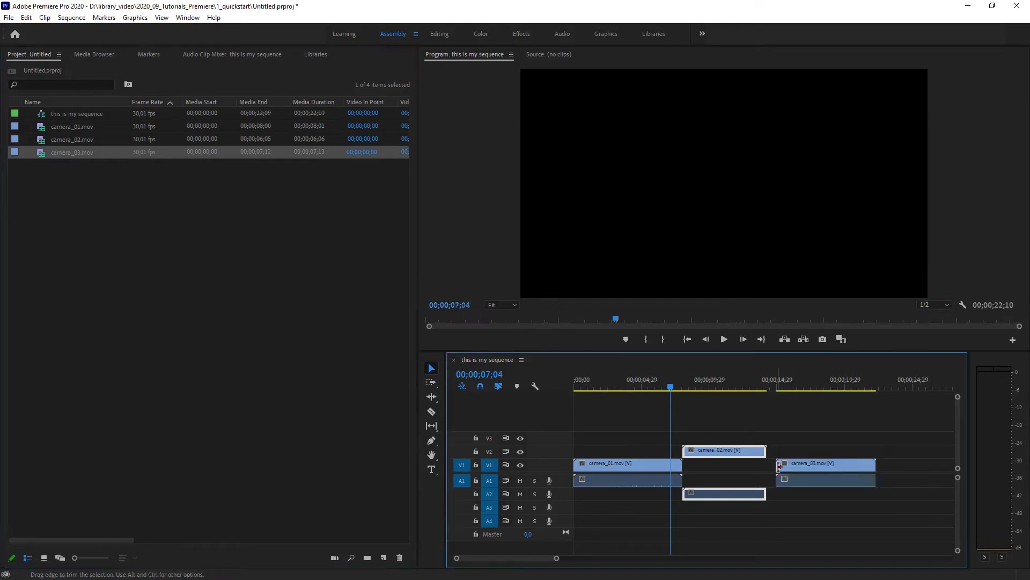
drag(794, 481, 797, 523)
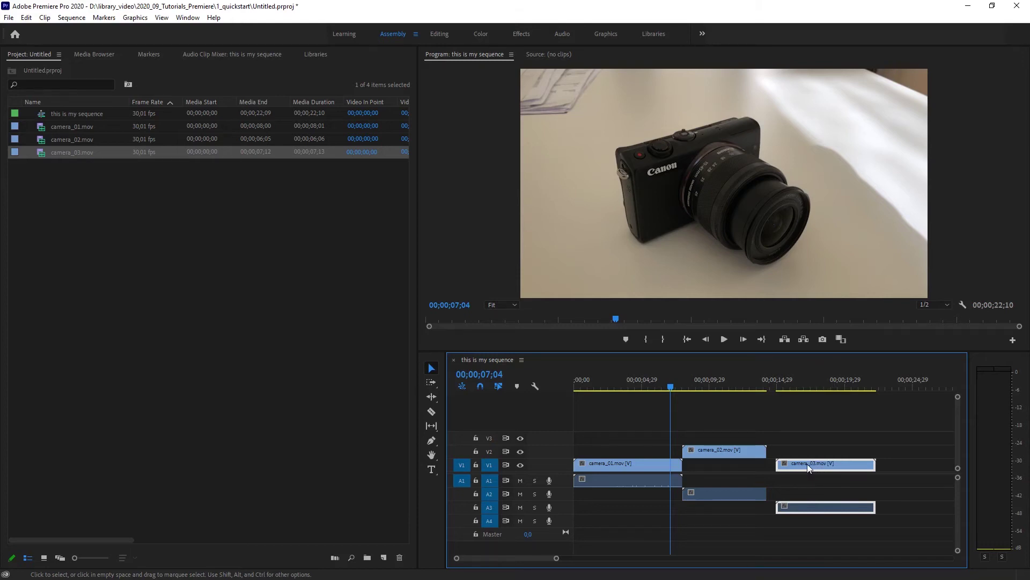
Shift camera_03 later on V1 and scrub to preview it around 18 seconds
drag(820, 466, 843, 466)
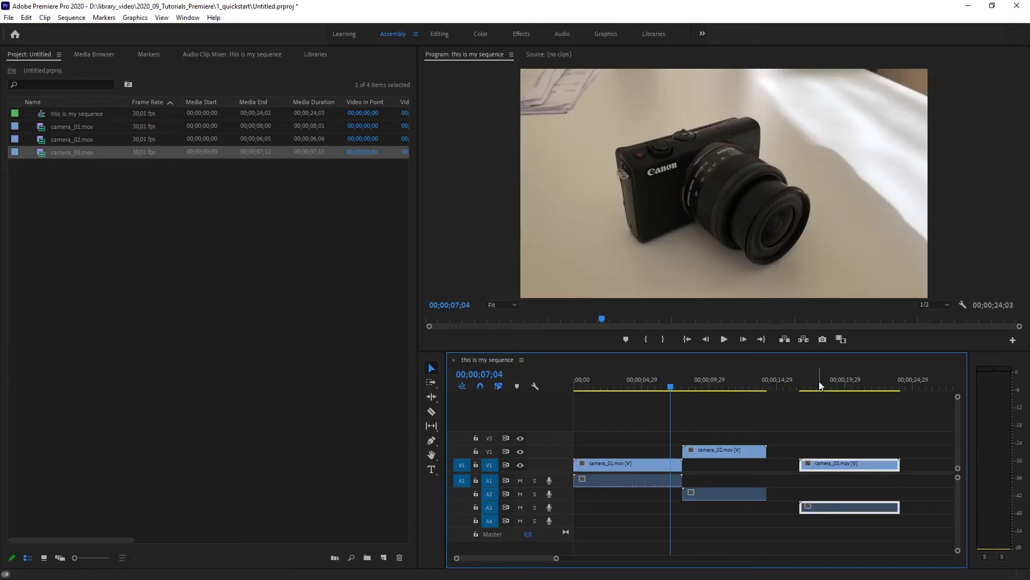
drag(819, 381, 829, 381)
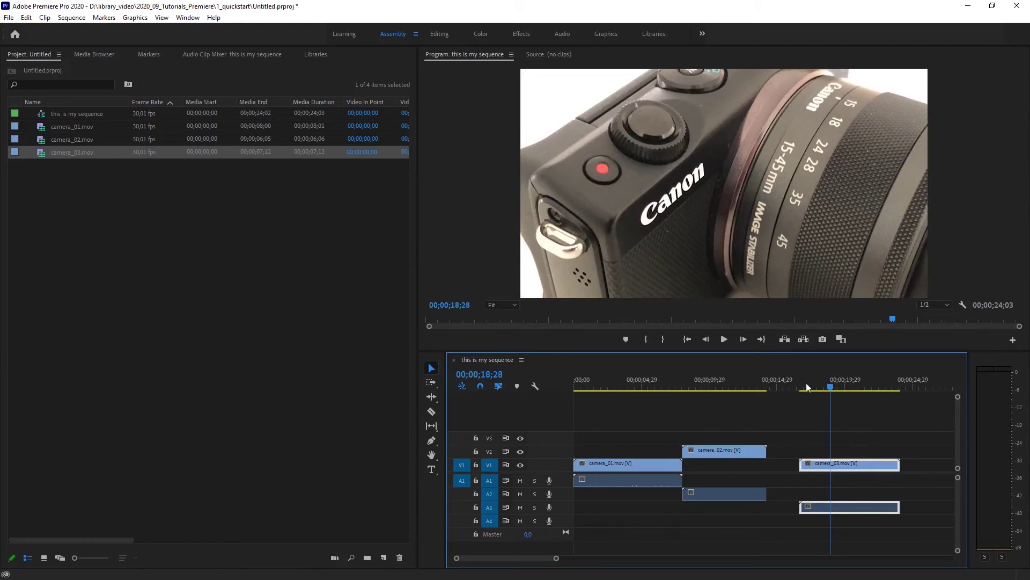
drag(830, 387, 736, 387)
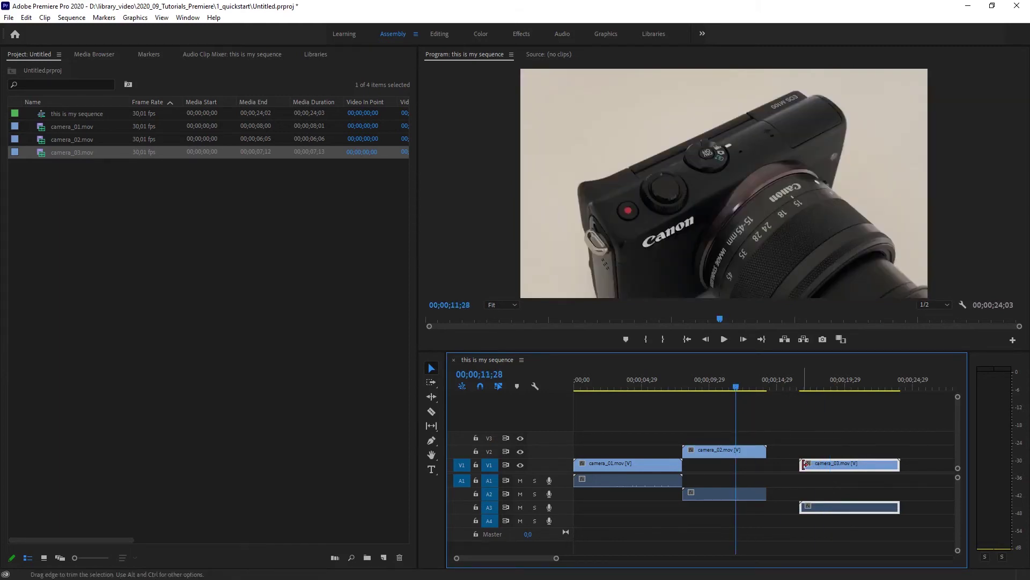
Trim camera_03's start and end, then restore its full length, ending the sequence at 00;00;24;04
drag(803, 463, 835, 463)
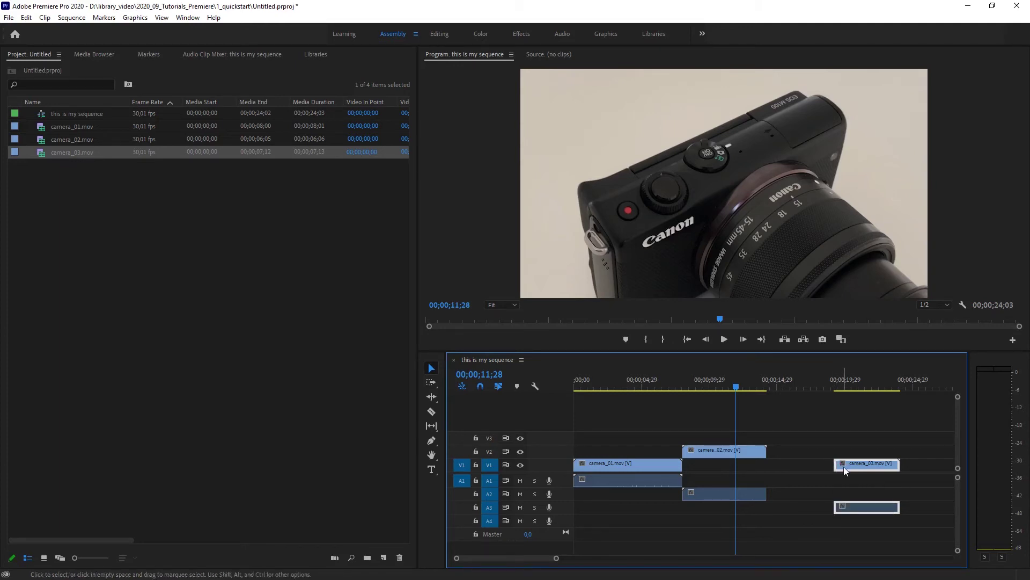
drag(832, 464, 799, 465)
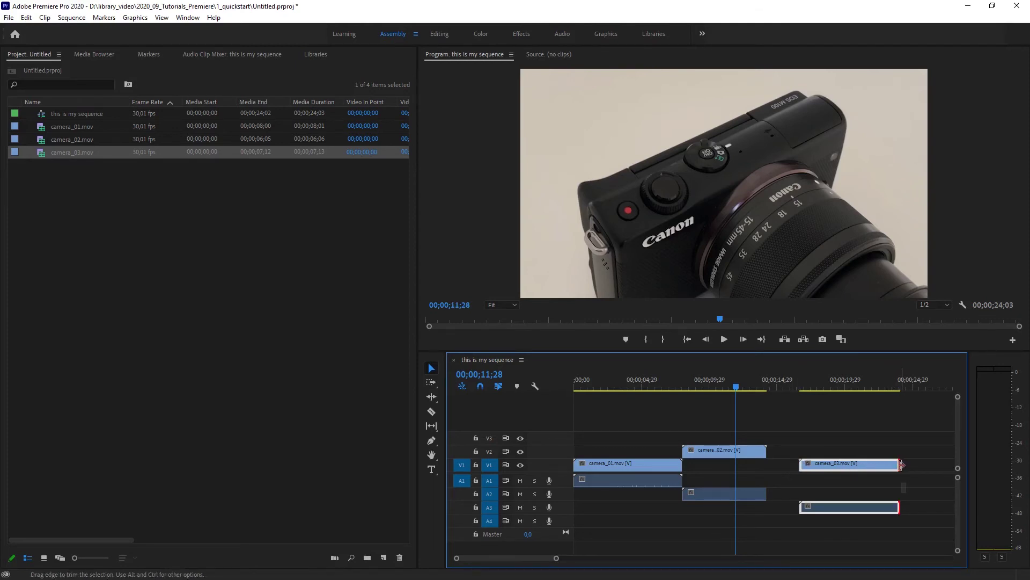
drag(902, 465, 860, 466)
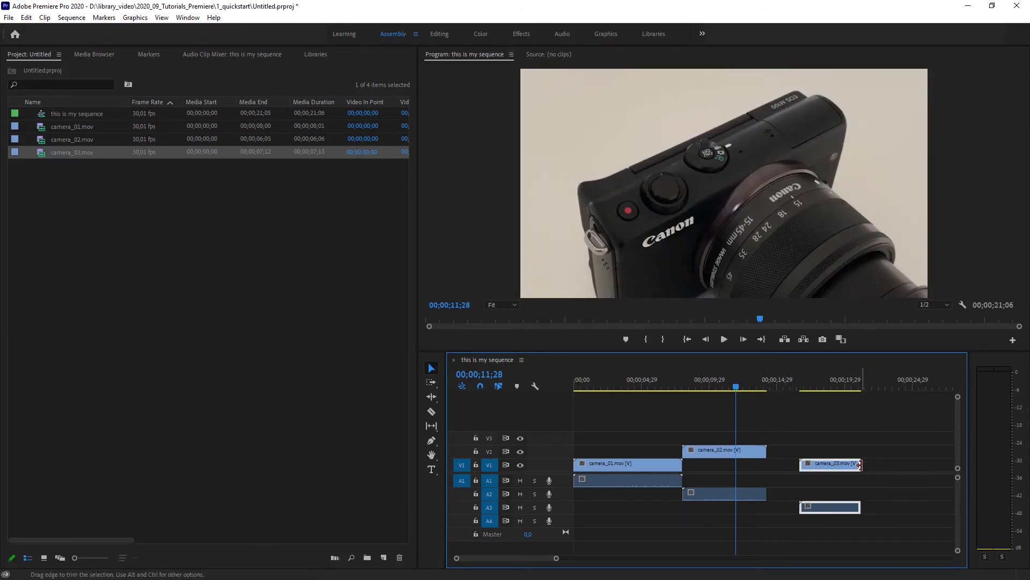
drag(861, 465, 911, 465)
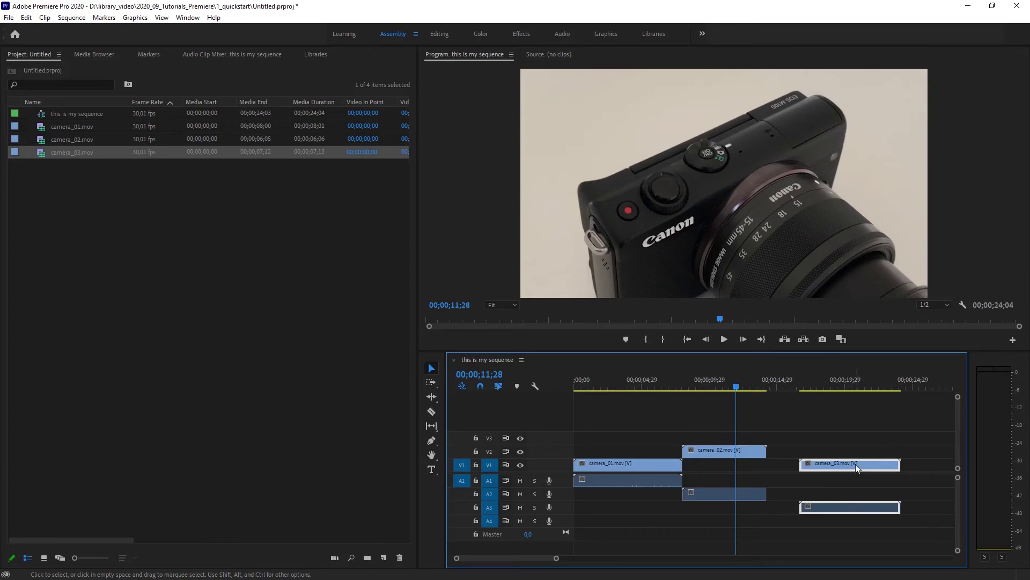
Butt camera_03 against camera_02's end, then scrub the playhead to 00;00;10;10
drag(856, 464, 827, 465)
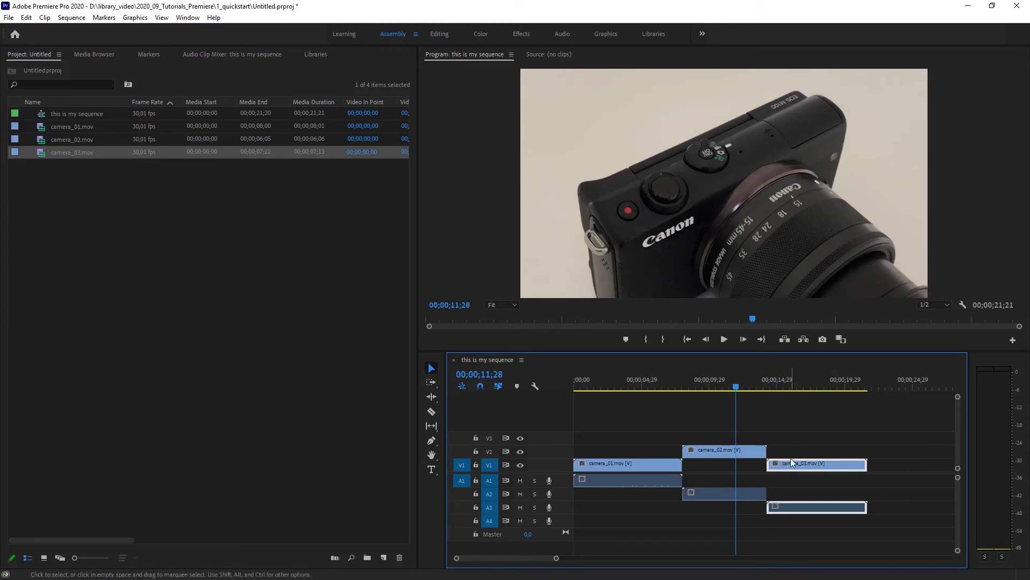
drag(739, 385, 892, 397)
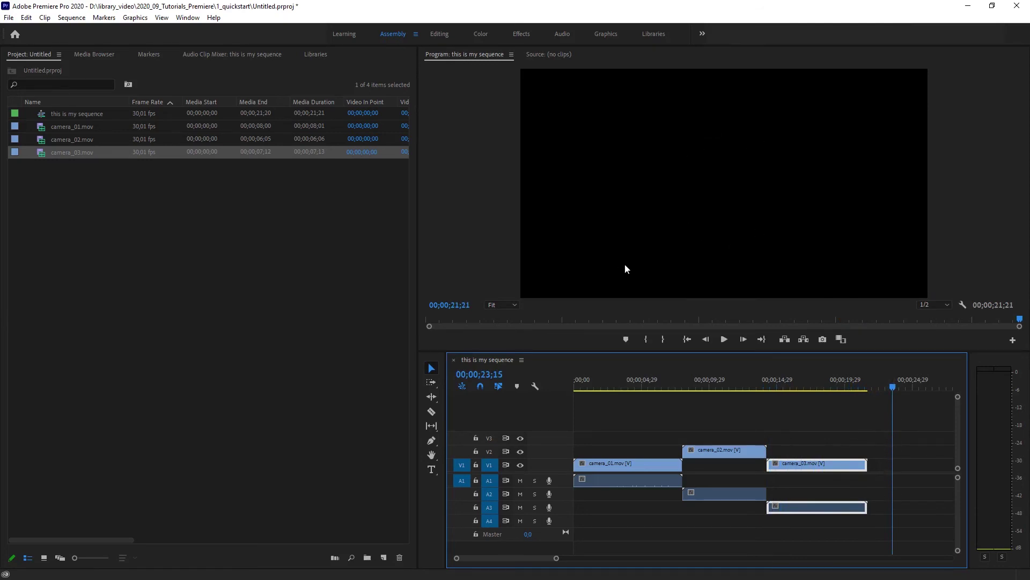
drag(893, 385, 670, 404)
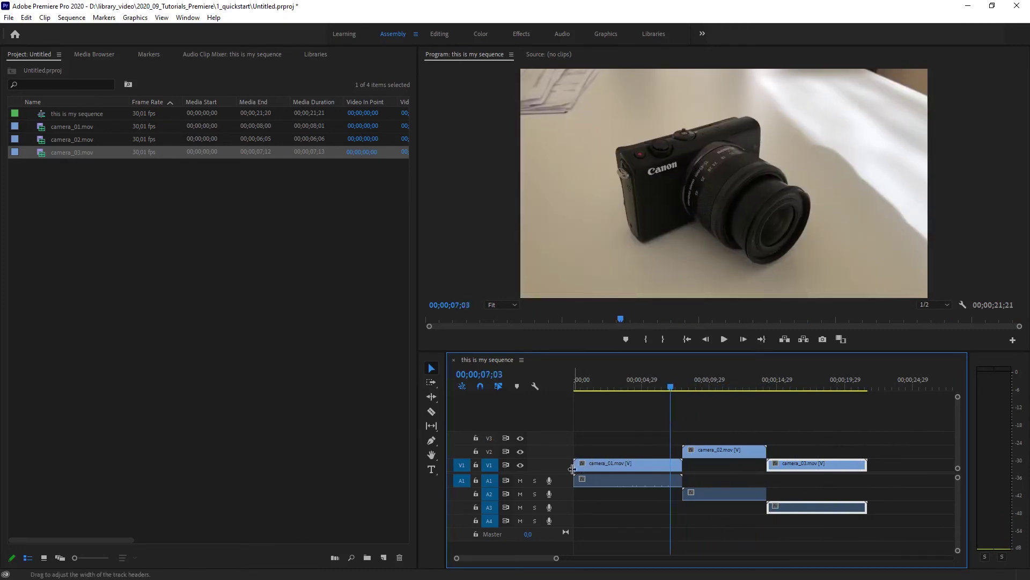
drag(672, 388, 714, 387)
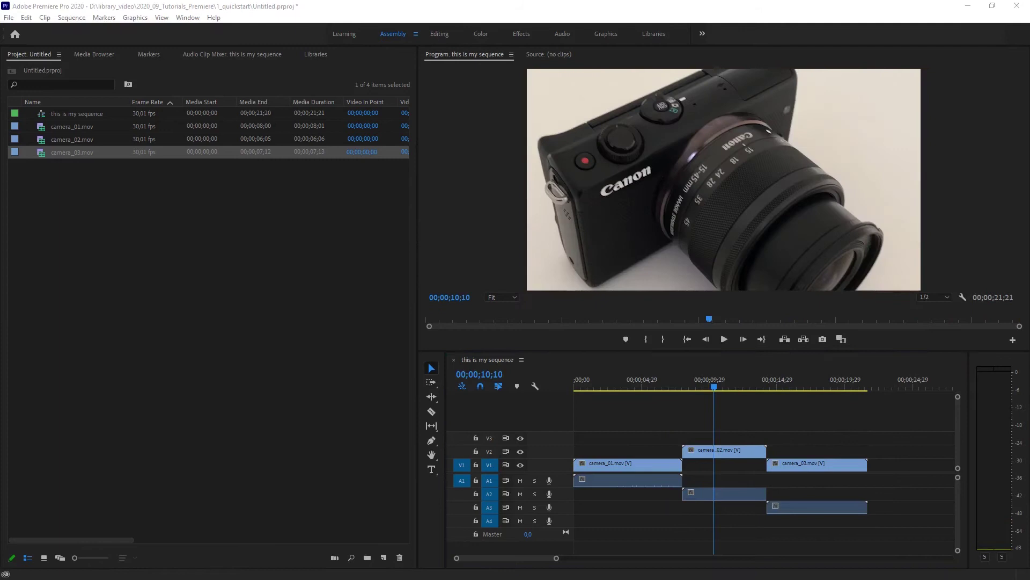
Enable the Work Area Bar from the timeline panel's menu
click(522, 360)
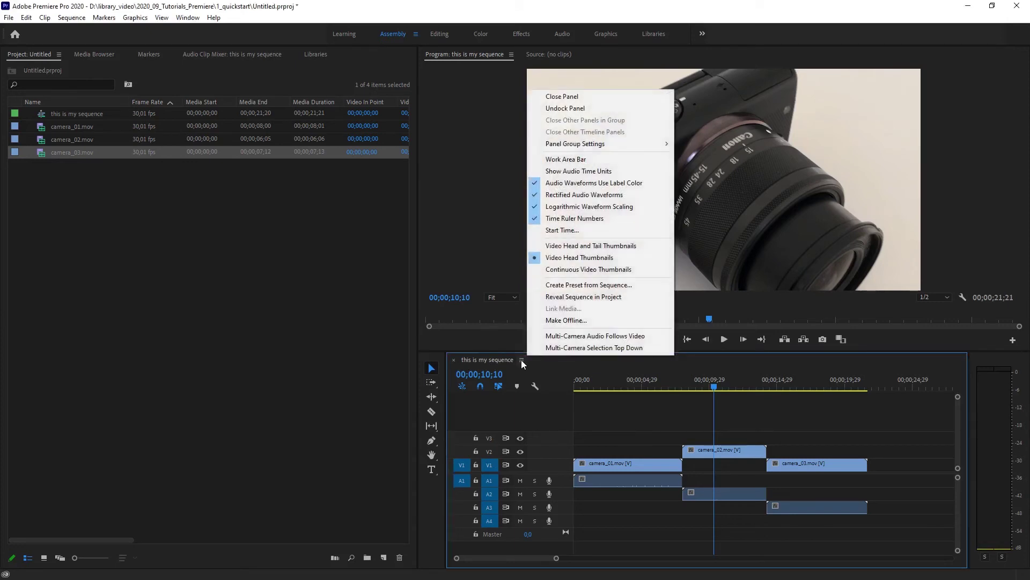
click(556, 161)
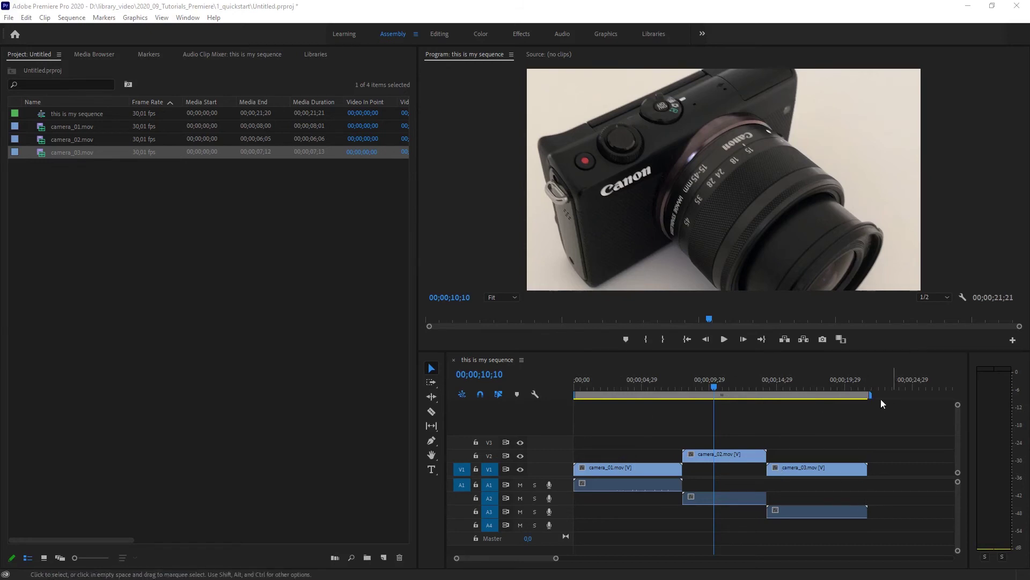
Stretch the work area from 00;00;00;00 to camera_03's end and save with Ctrl+S
drag(871, 395, 761, 401)
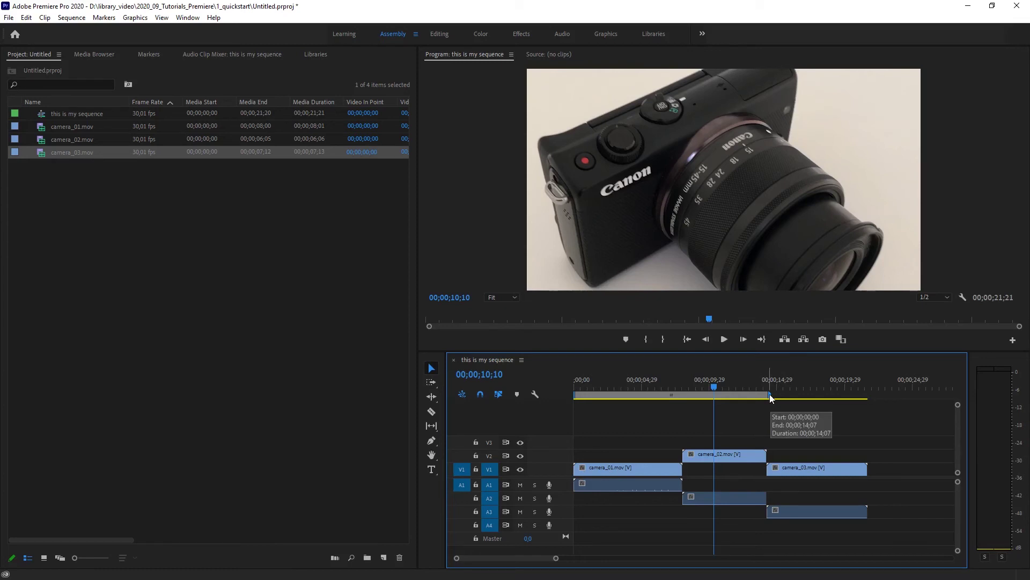
drag(771, 396, 798, 397)
drag(865, 394, 869, 395)
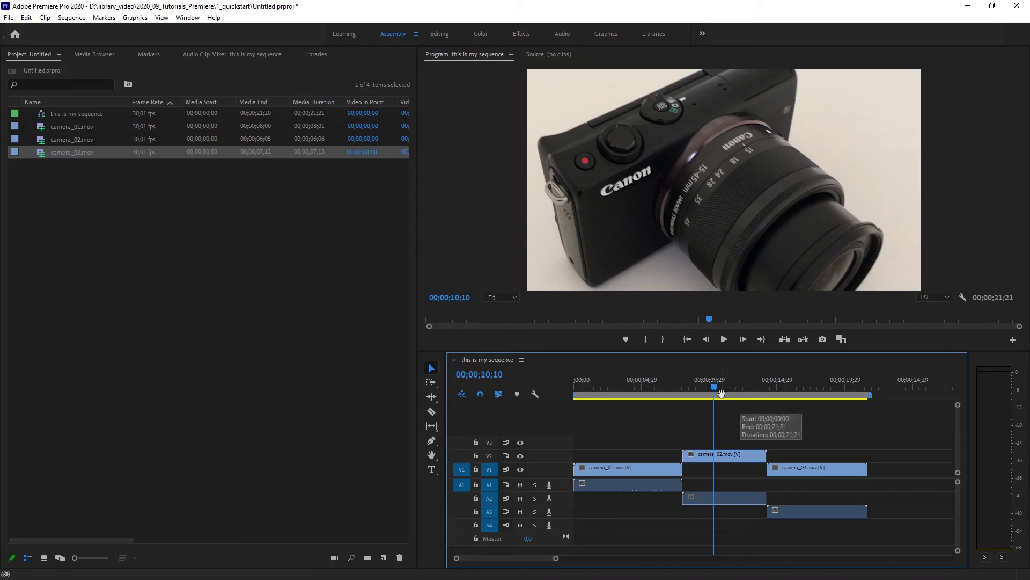
drag(722, 395, 779, 395)
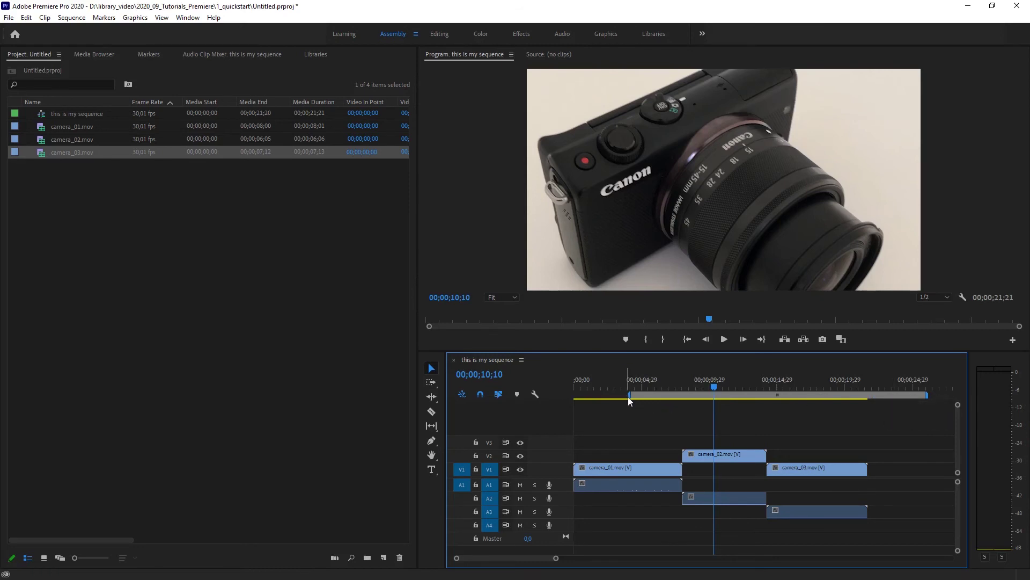
drag(596, 397, 575, 397)
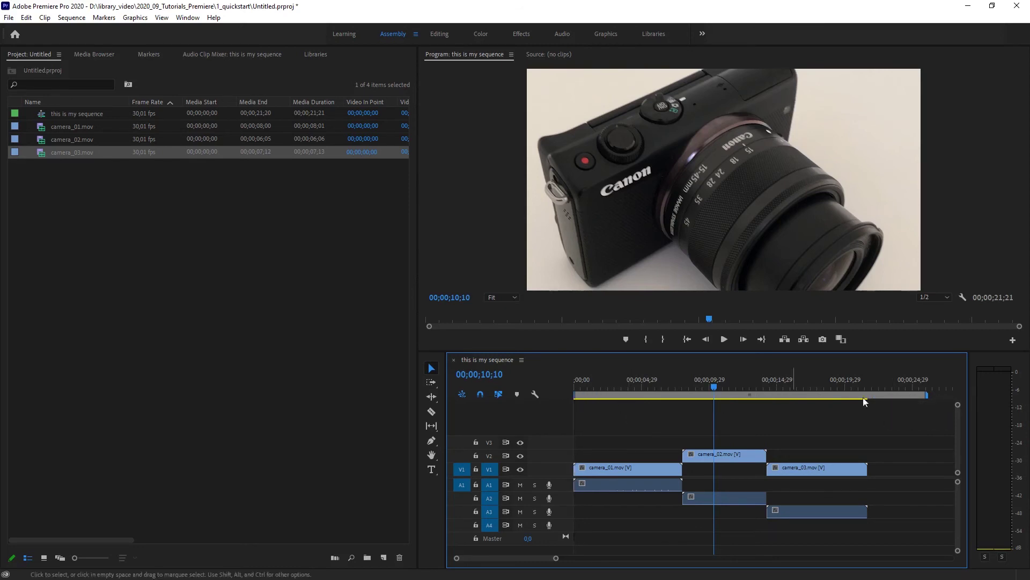
drag(926, 396, 870, 398)
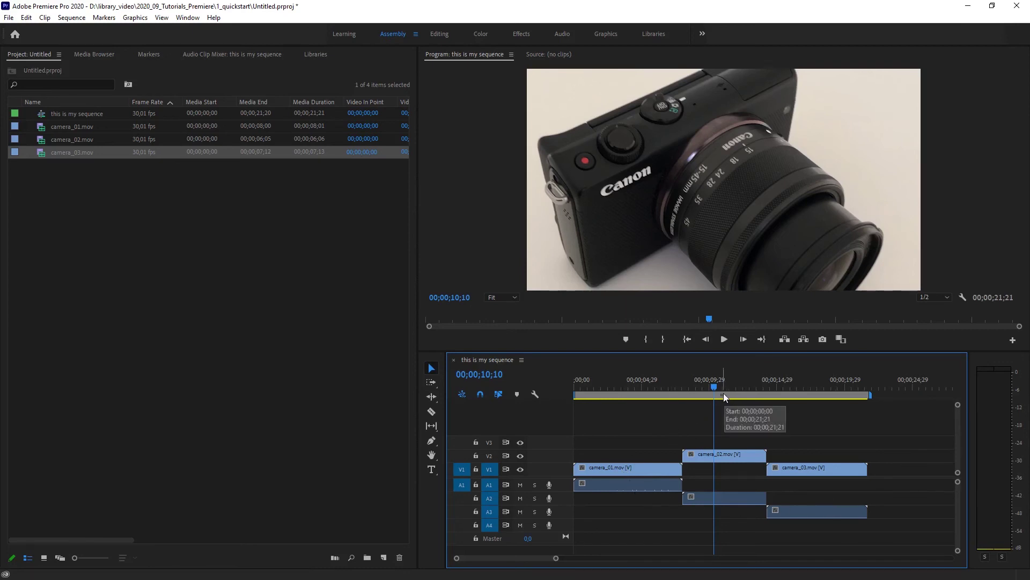
key(ctrl+s)
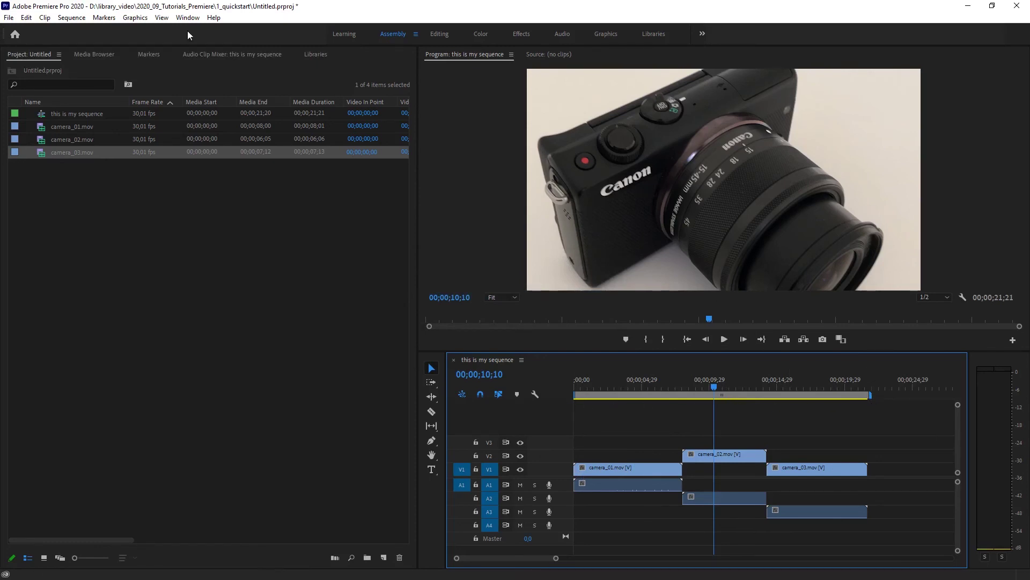
Open File > Export > Media, reposition the dialog, and keep Source Range on Work Area
click(10, 20)
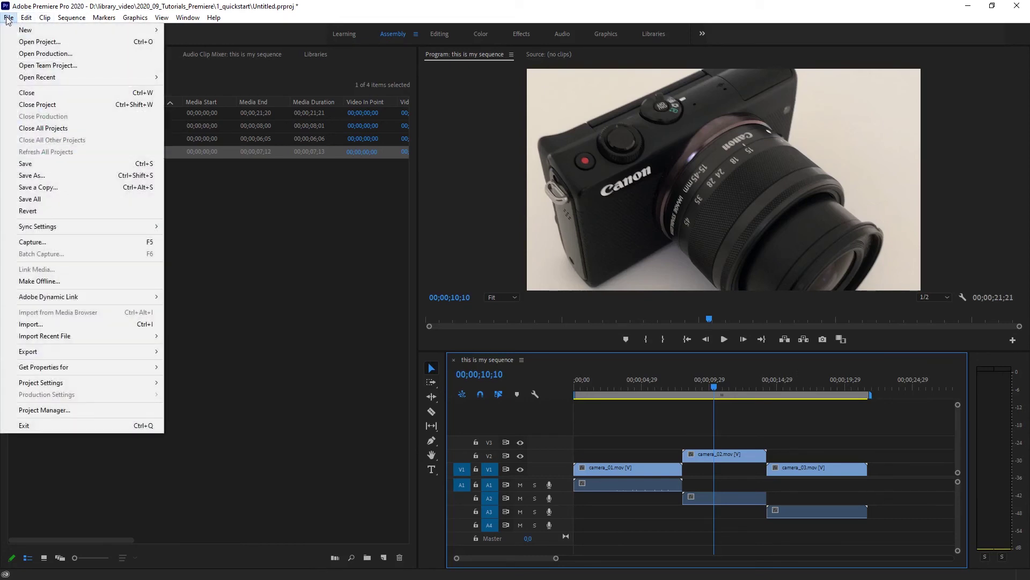
mouse_move(32, 352)
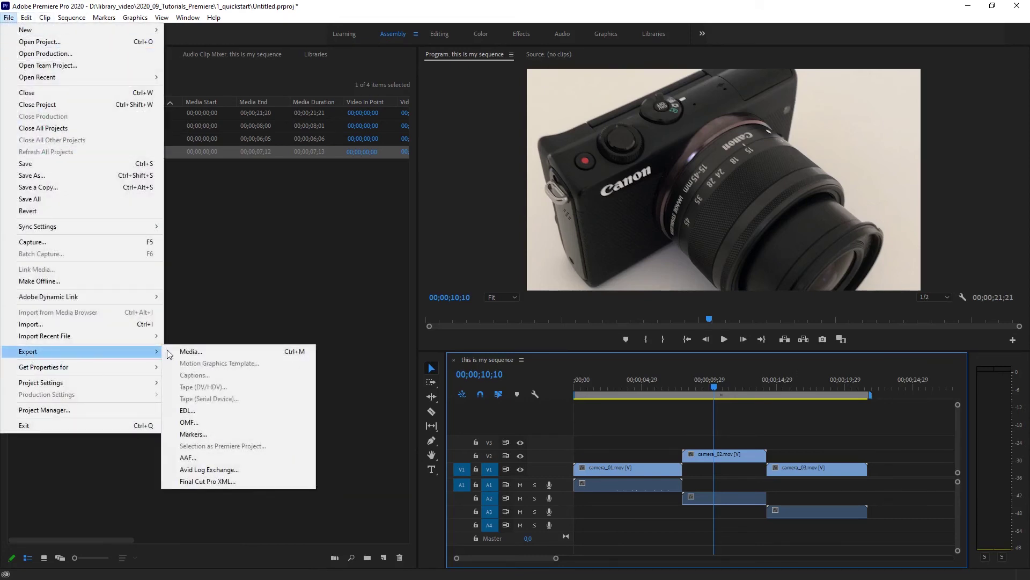
click(196, 351)
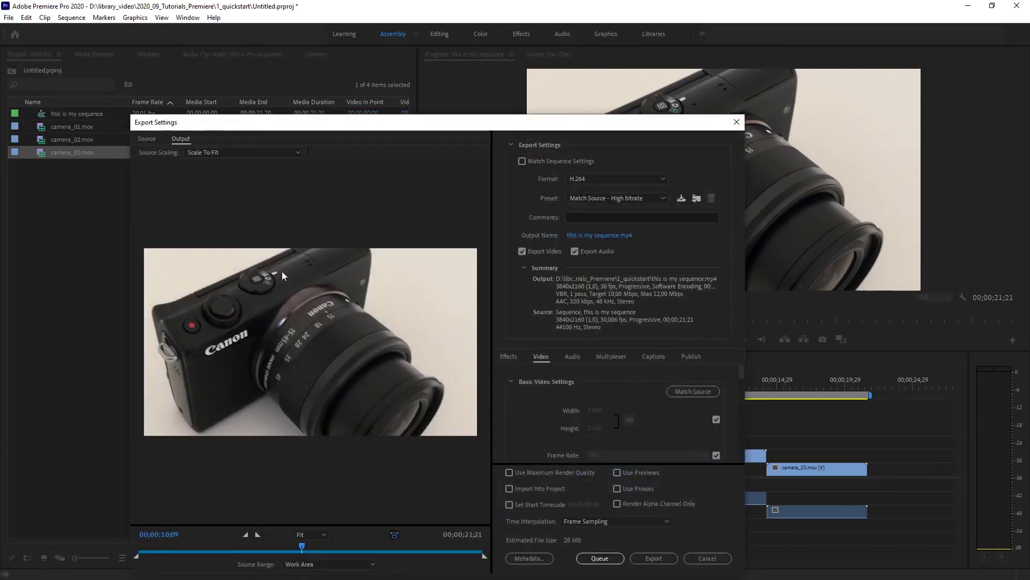
drag(361, 127, 329, 72)
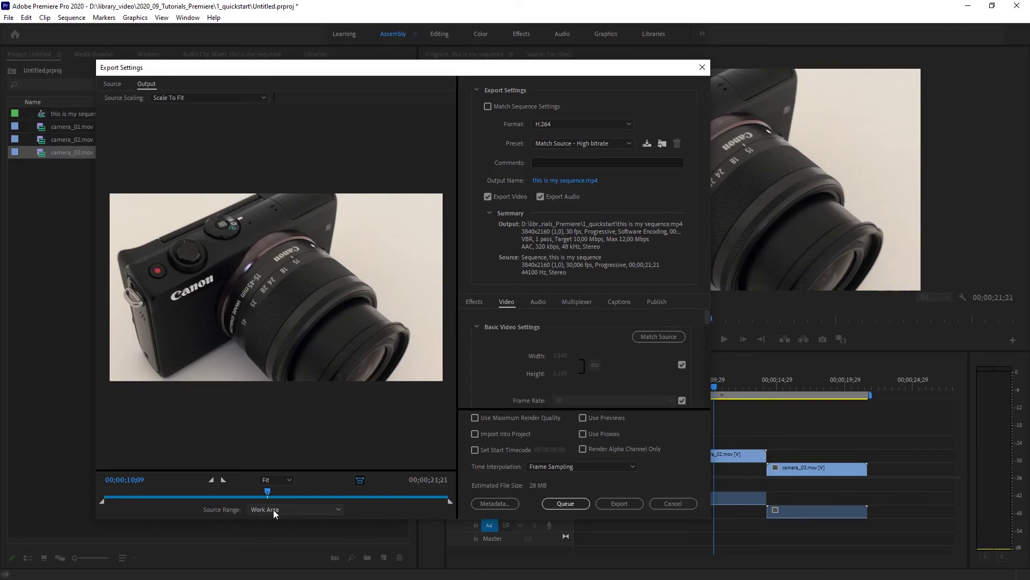
click(340, 508)
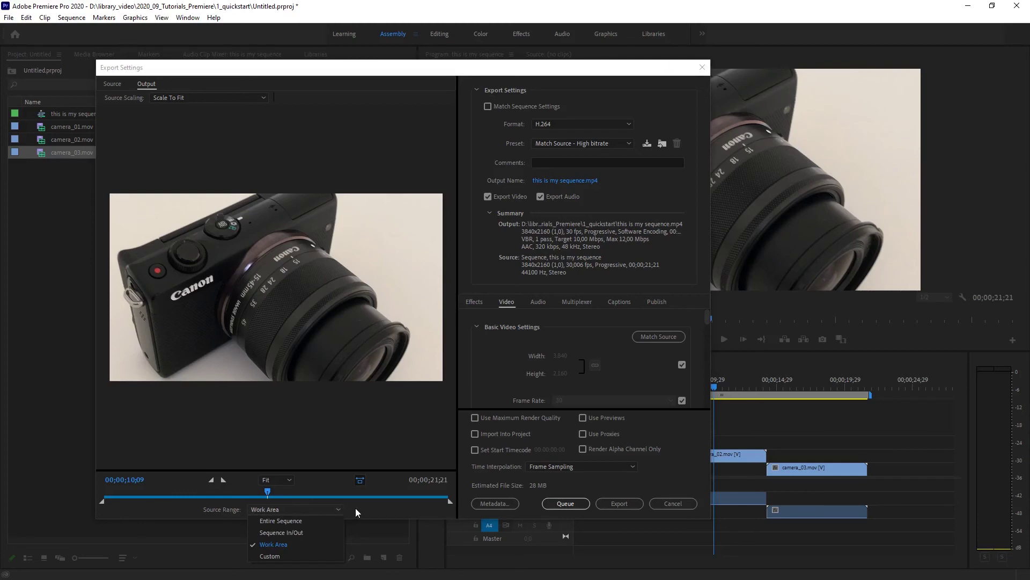
click(330, 510)
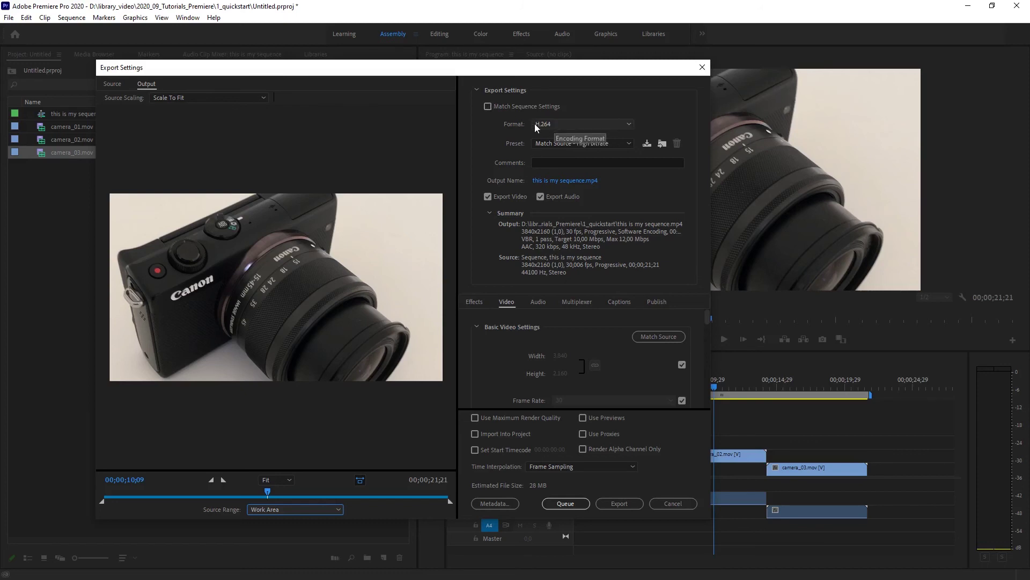
Keep H.264 as the format and pick the YouTube 1080p Full HD preset
click(565, 124)
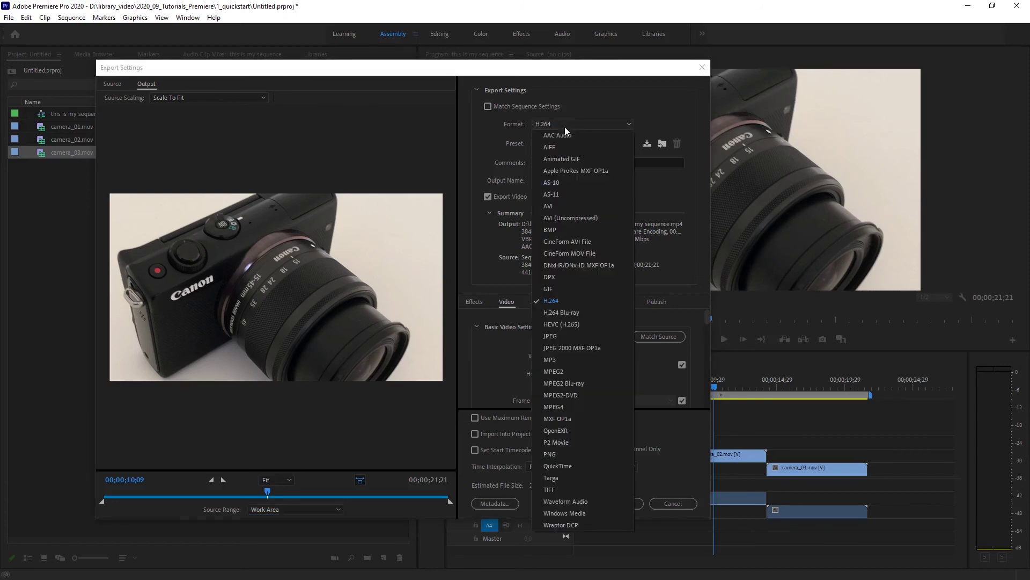
click(558, 302)
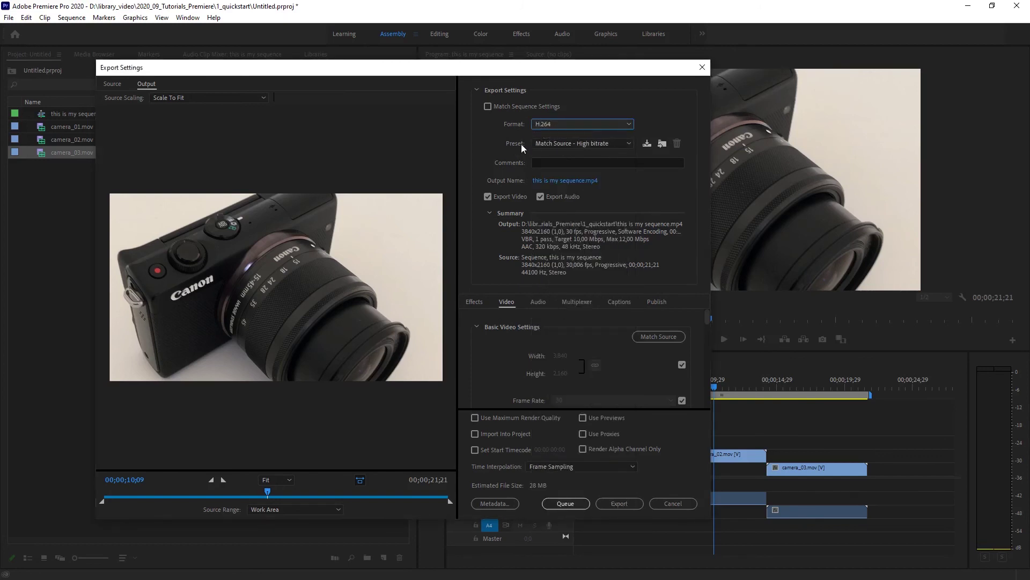
click(629, 143)
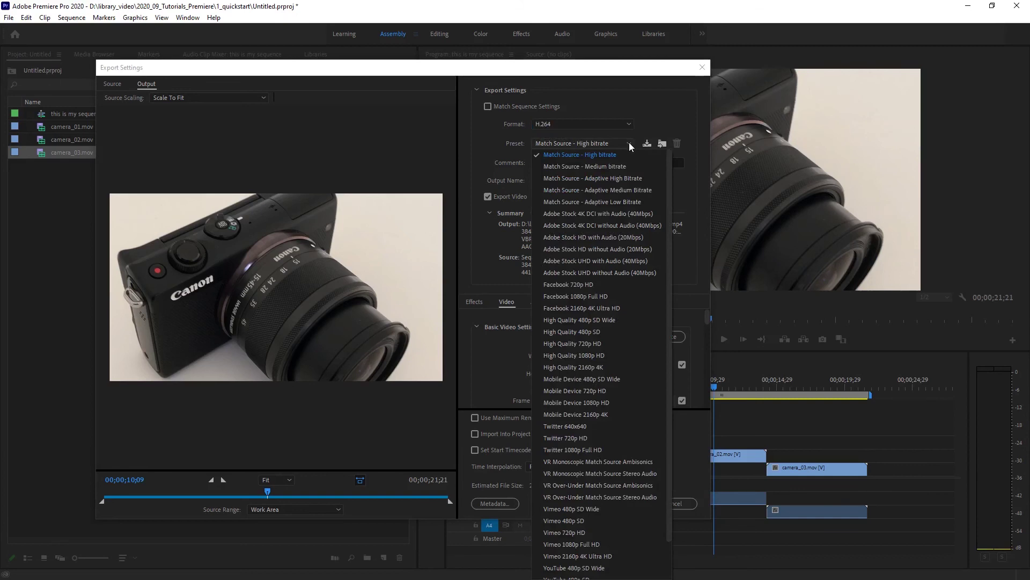
scroll(623, 485, down, 2)
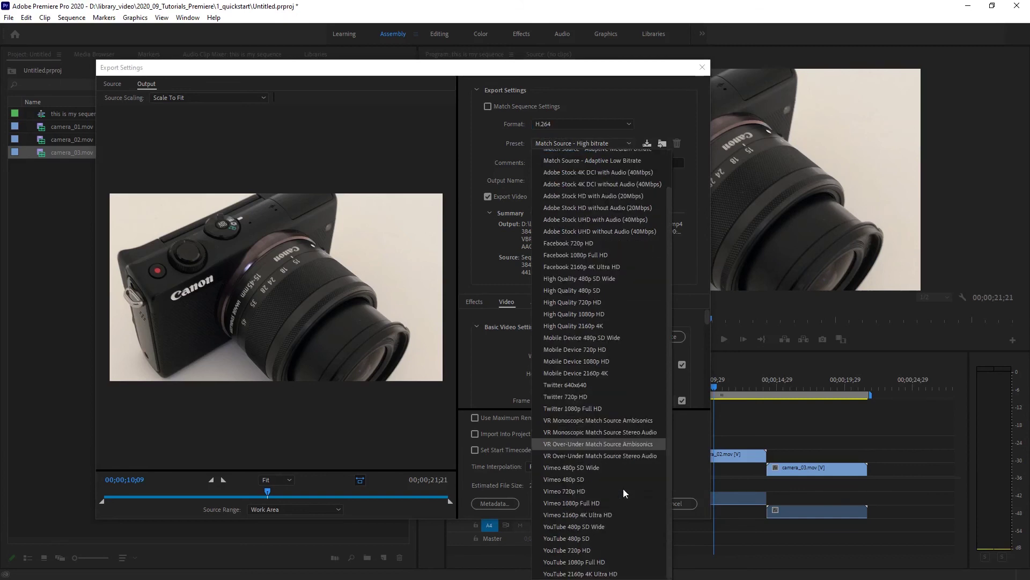
click(580, 563)
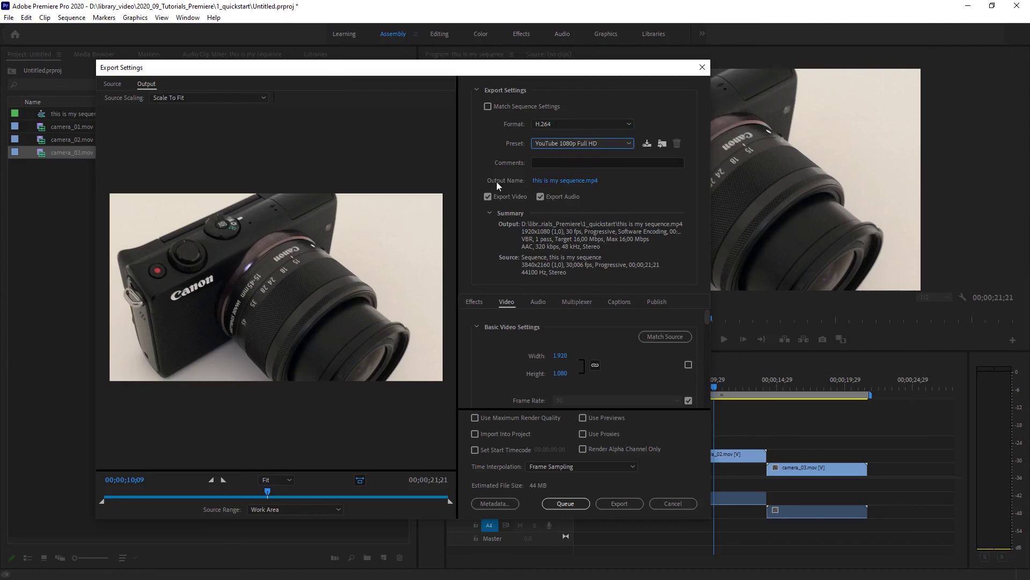
Rename the export file to output.mp4 in the 1_quickstart folder
click(549, 181)
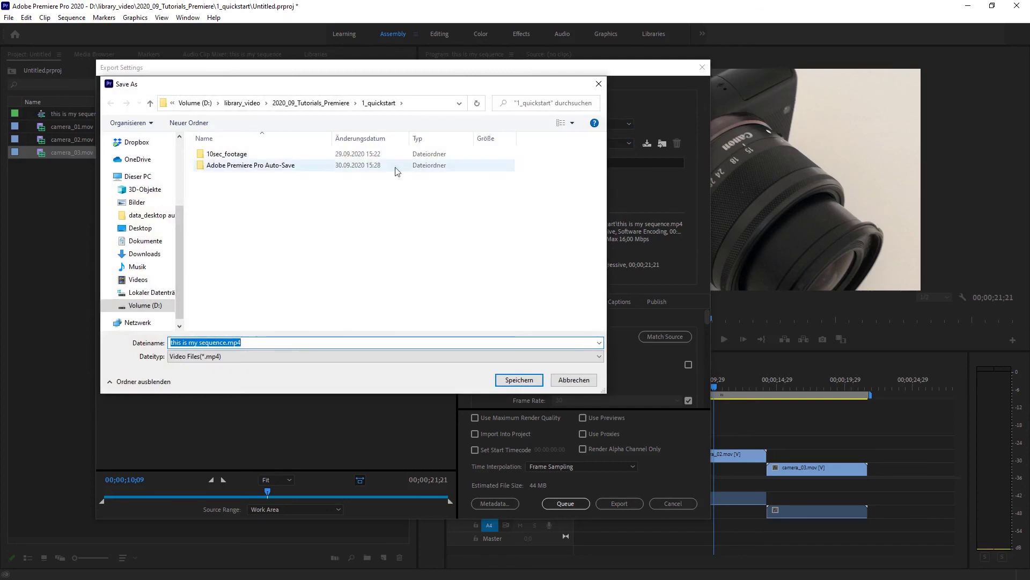
click(221, 341)
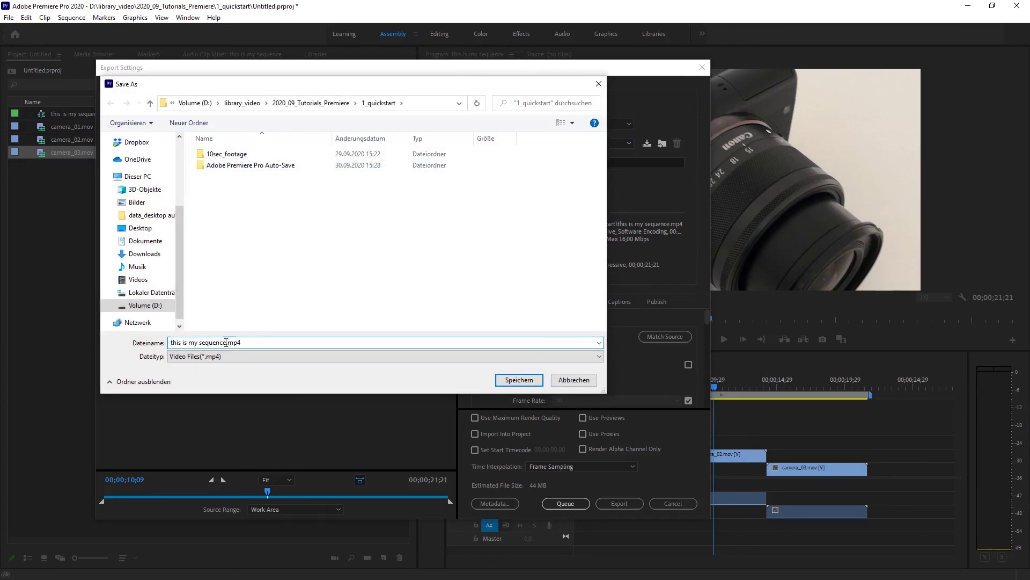
drag(226, 342, 57, 330)
text(output)
key(Return)
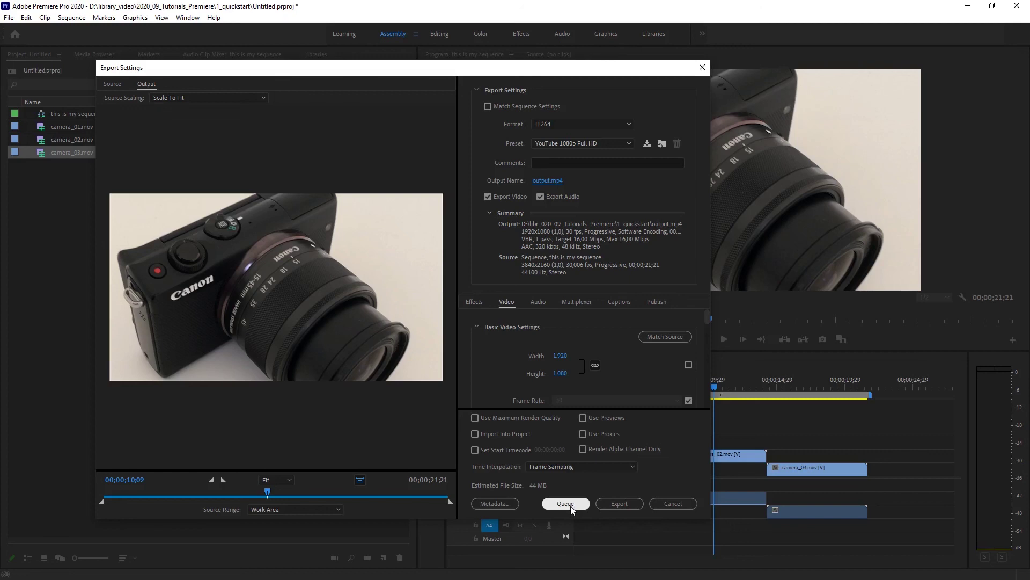
Export the work area to output.mp4 and wait for encoding to finish
click(621, 501)
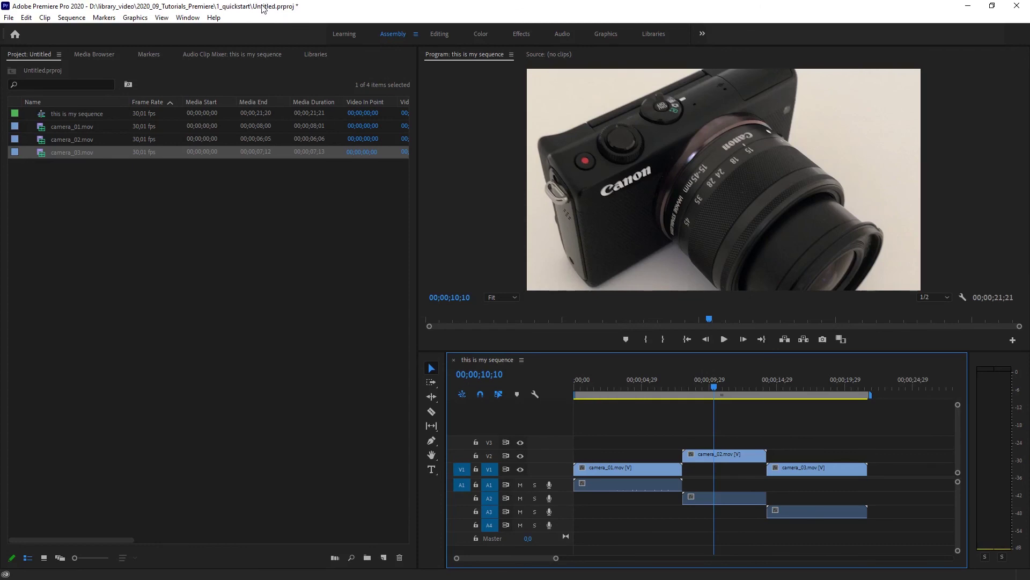
Save the Untitled project using File > Save
click(9, 17)
click(24, 163)
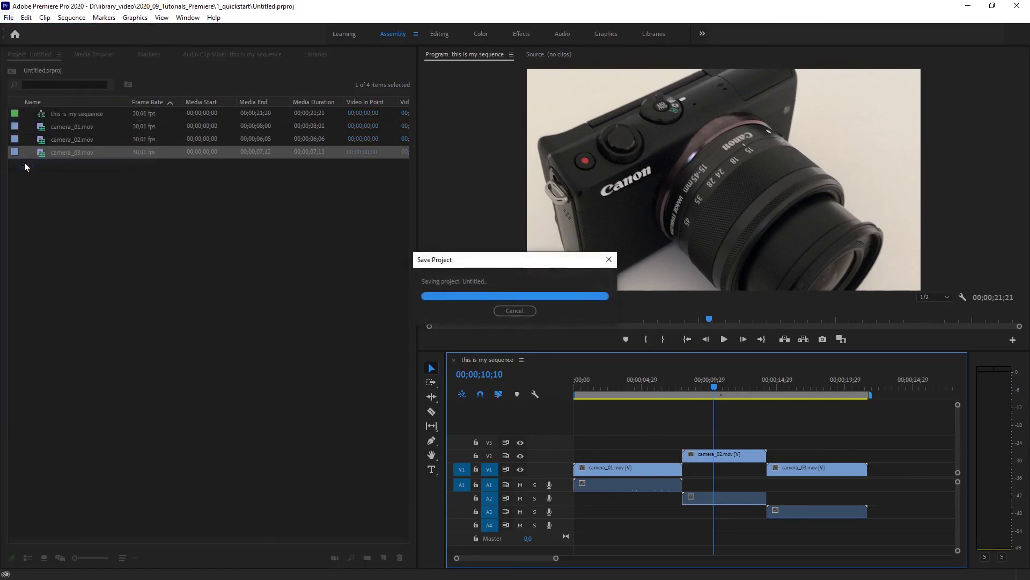